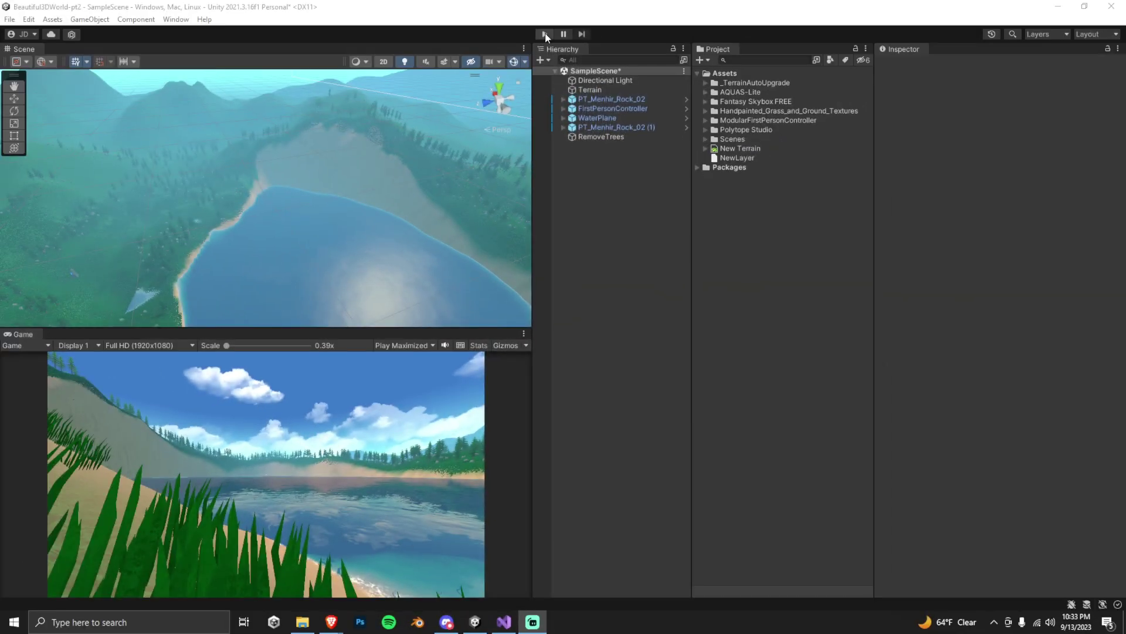
Run the scene and walk around to examine how the pine trees meet the ground.
{"action": "left_click", "coordinate": [545, 34]}
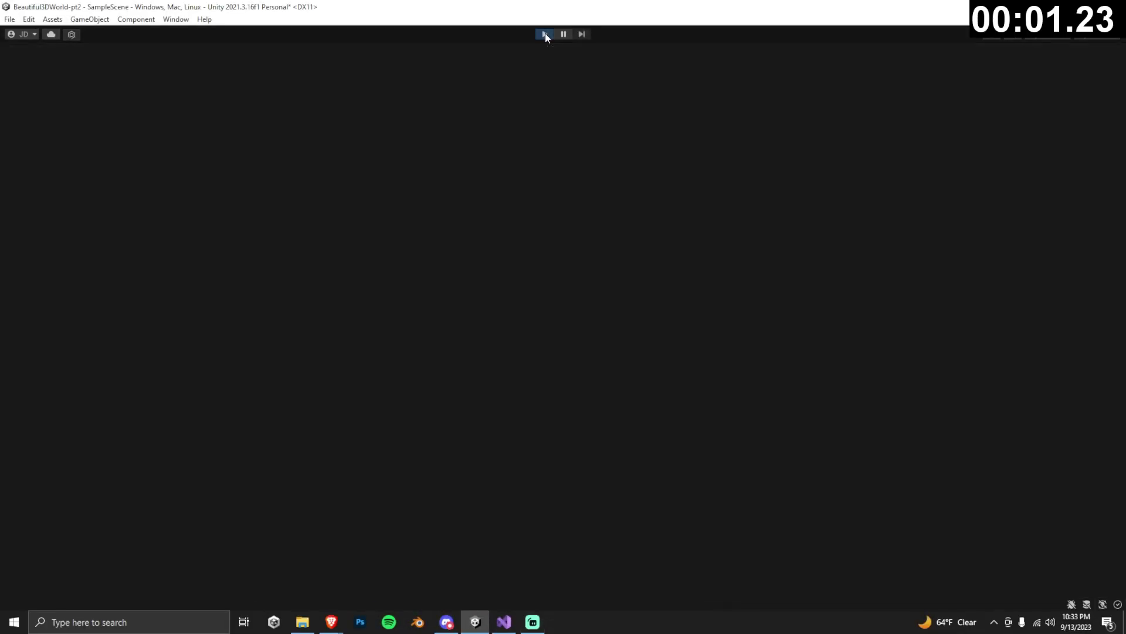
{"action": "key", "text": "w"}
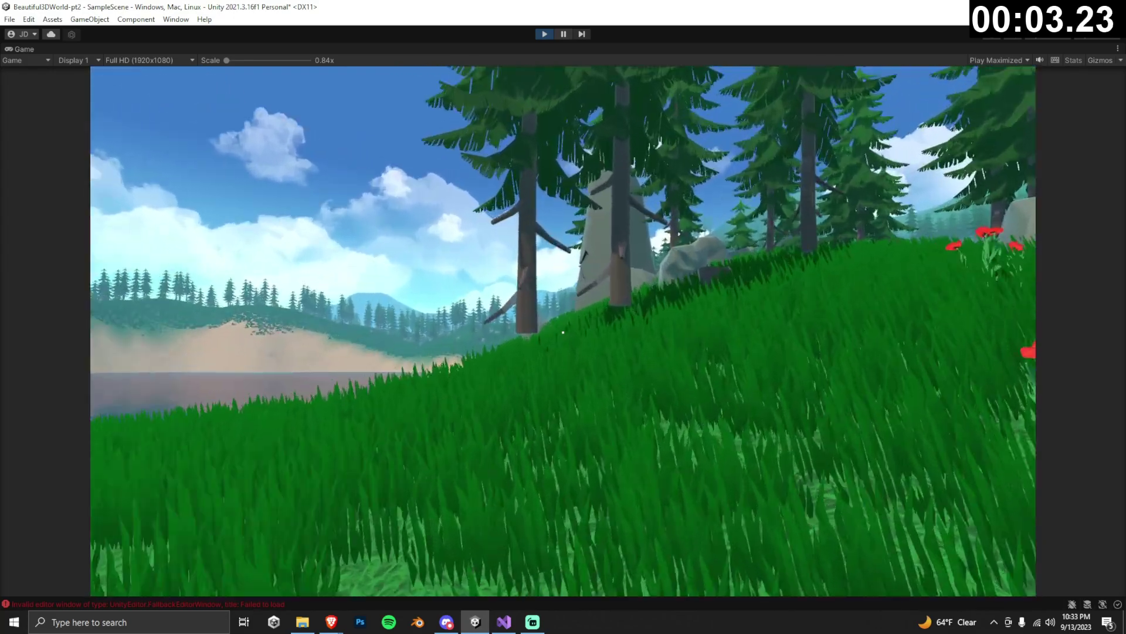
{"action": "key", "text": "d"}
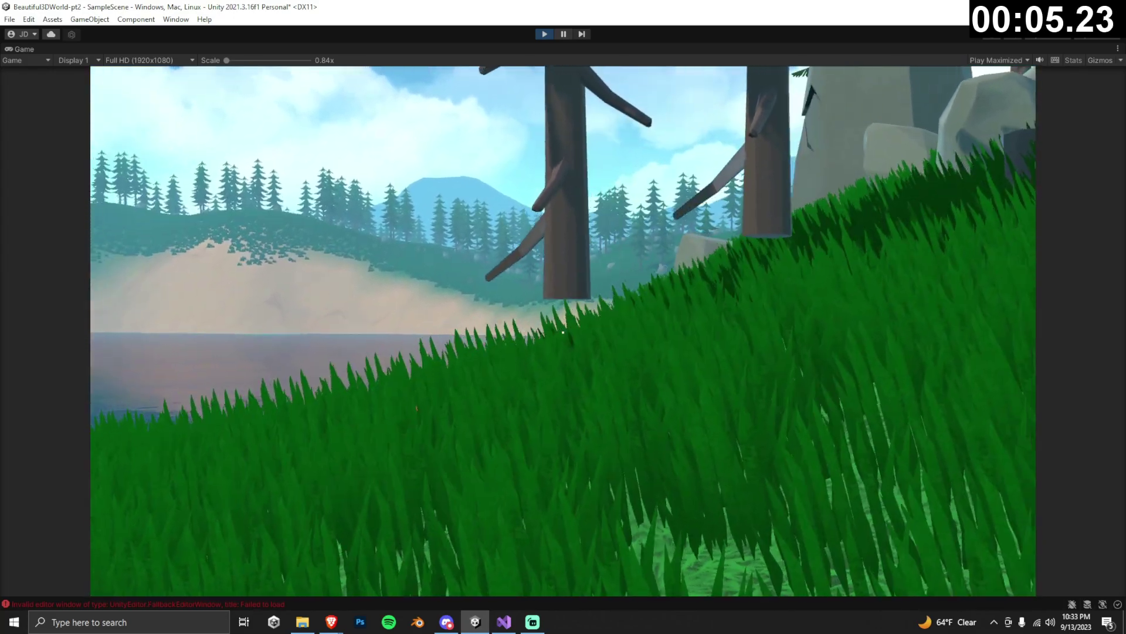
{"action": "key", "text": "s"}
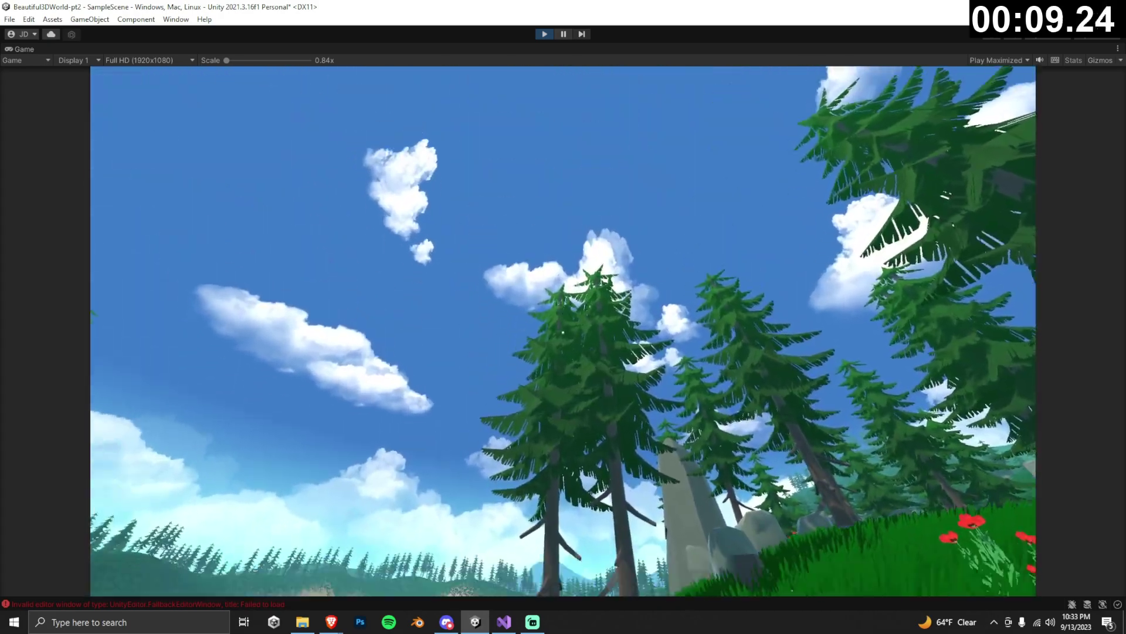
{"action": "key", "text": "Escape"}
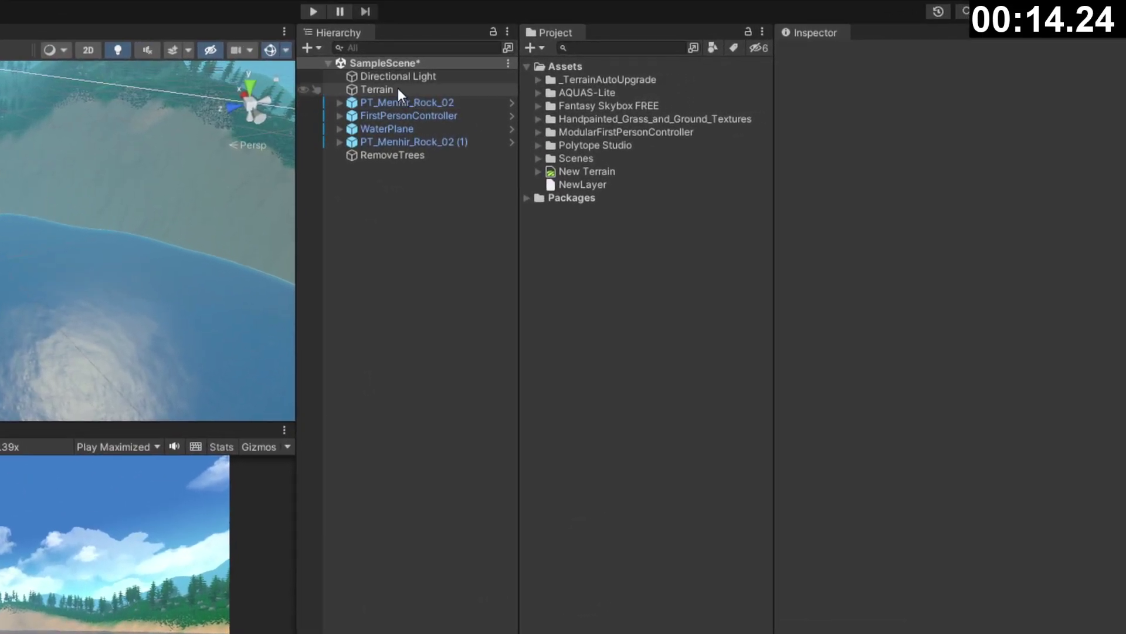
Remove the PT_Pine_Tree_03_green_cut tree from the terrain's paintable trees.
{"action": "left_click", "coordinate": [398, 89]}
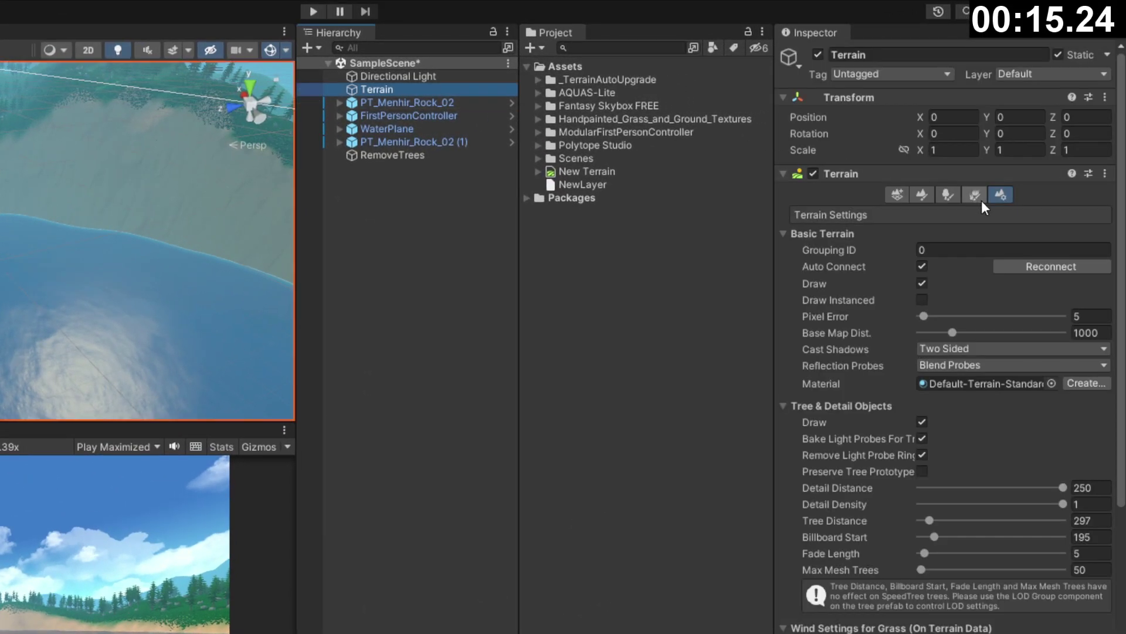
{"action": "left_click", "coordinate": [949, 195]}
{"action": "left_click", "coordinate": [816, 323]}
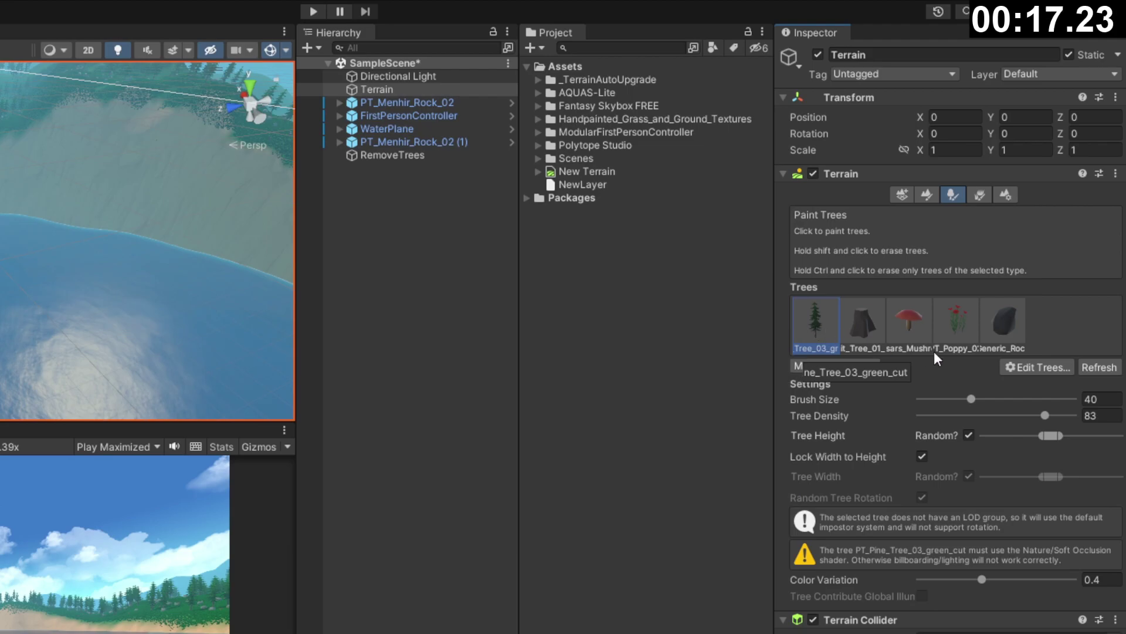
{"action": "left_click", "coordinate": [1027, 367]}
{"action": "left_click", "coordinate": [1051, 410]}
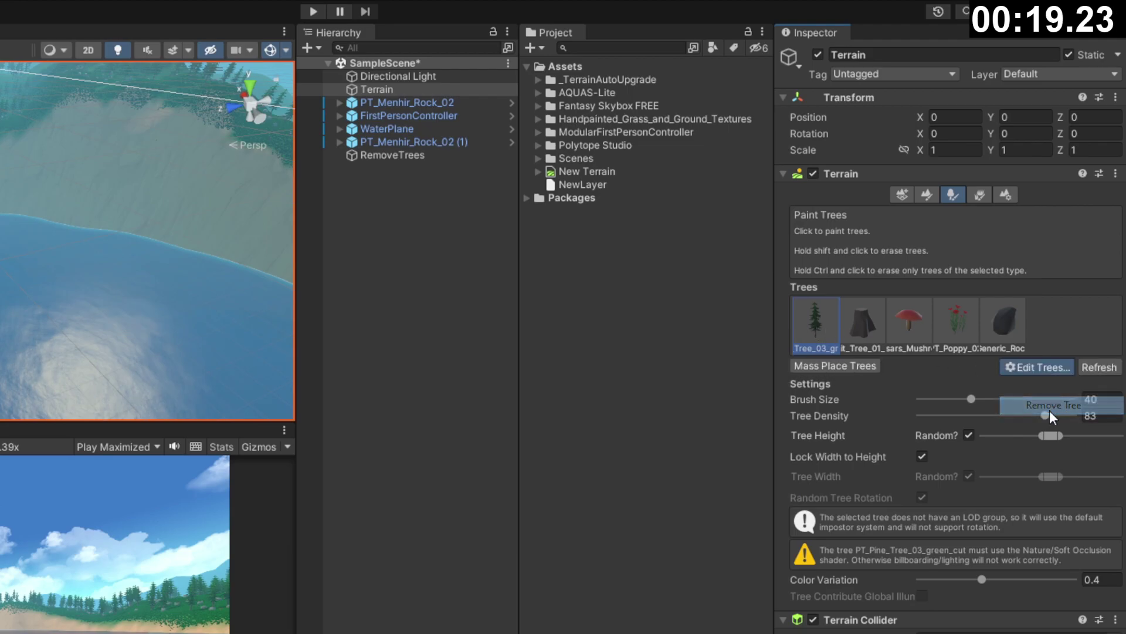
Add the PT_Pine_Tree_03_green prefab to the terrain's paintable trees.
{"action": "left_click", "coordinate": [1033, 368]}
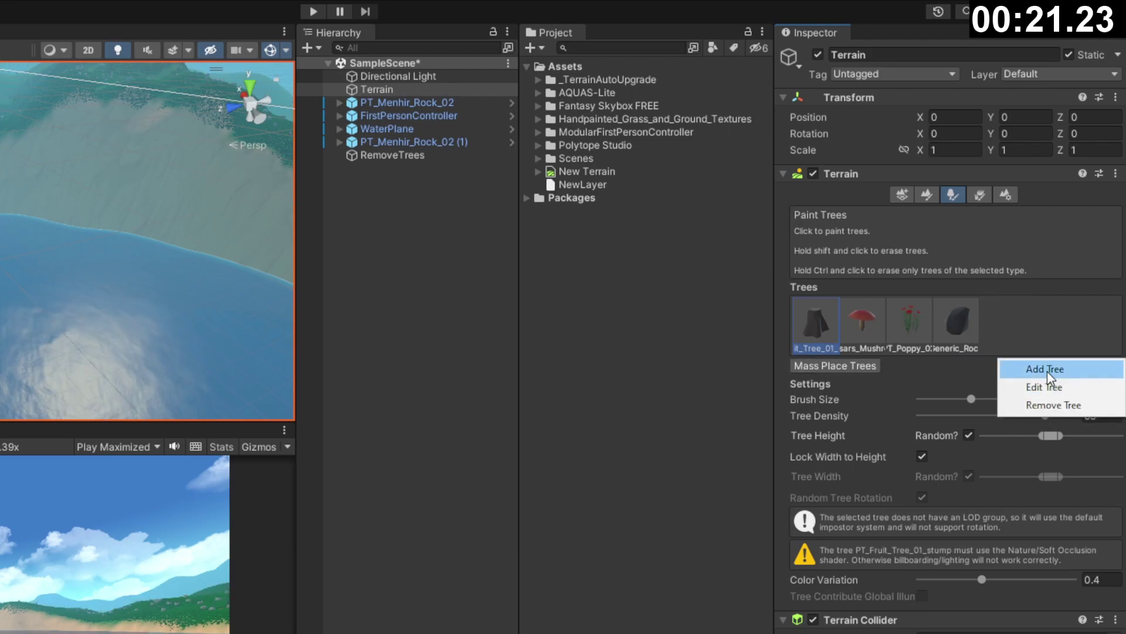
{"action": "left_click", "coordinate": [1047, 369]}
{"action": "left_click", "coordinate": [397, 220]}
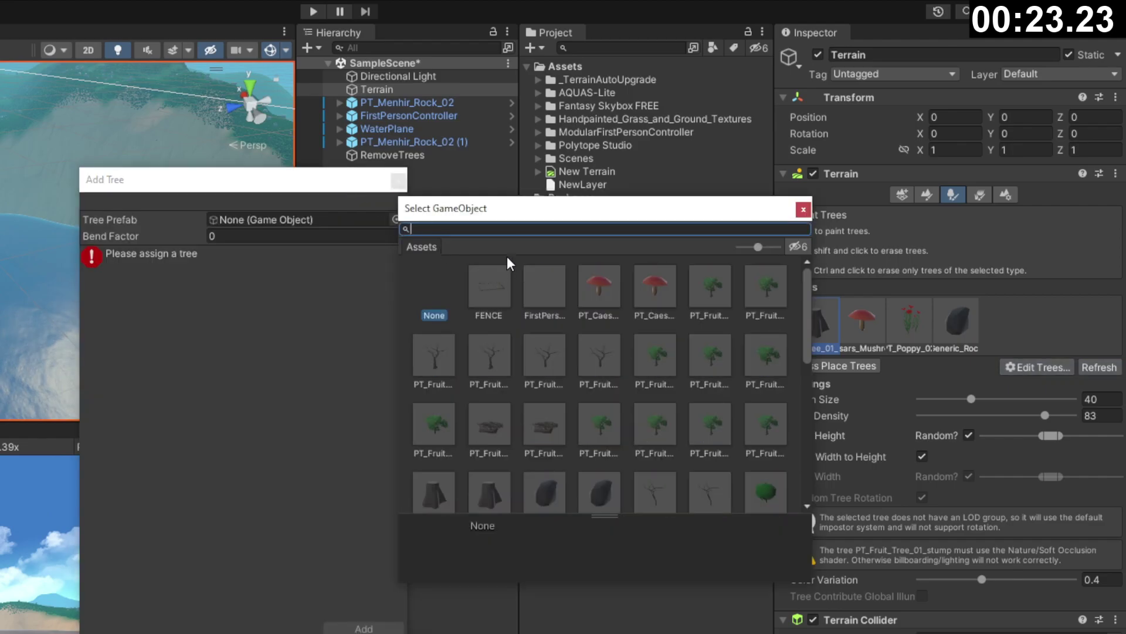
{"action": "type", "text": "PT_Pine"}
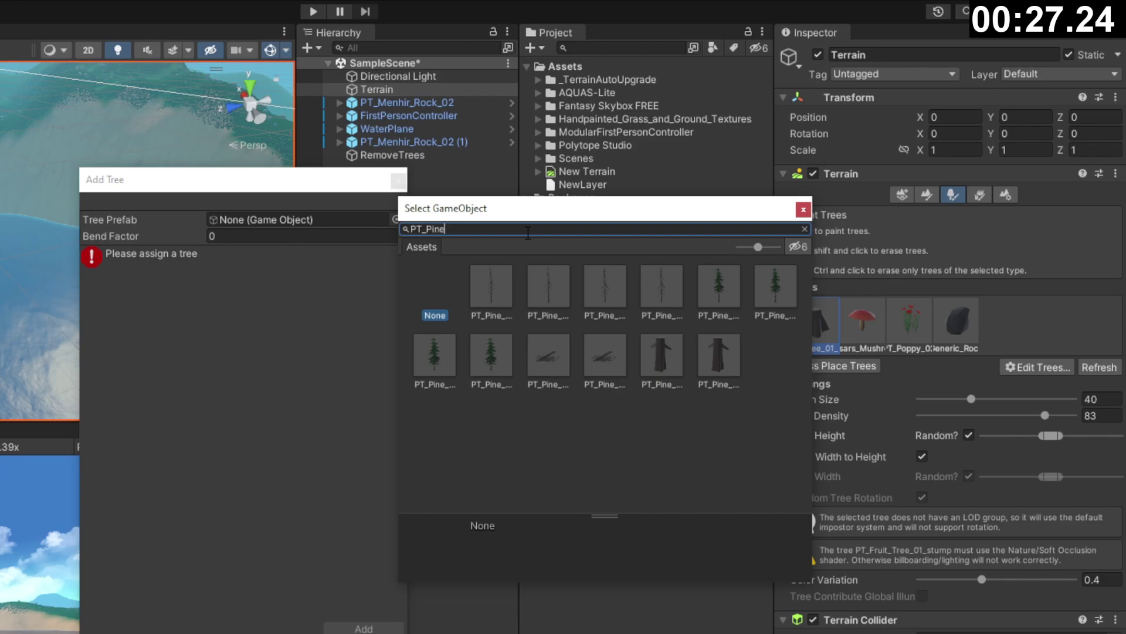
{"action": "double_click", "coordinate": [723, 296]}
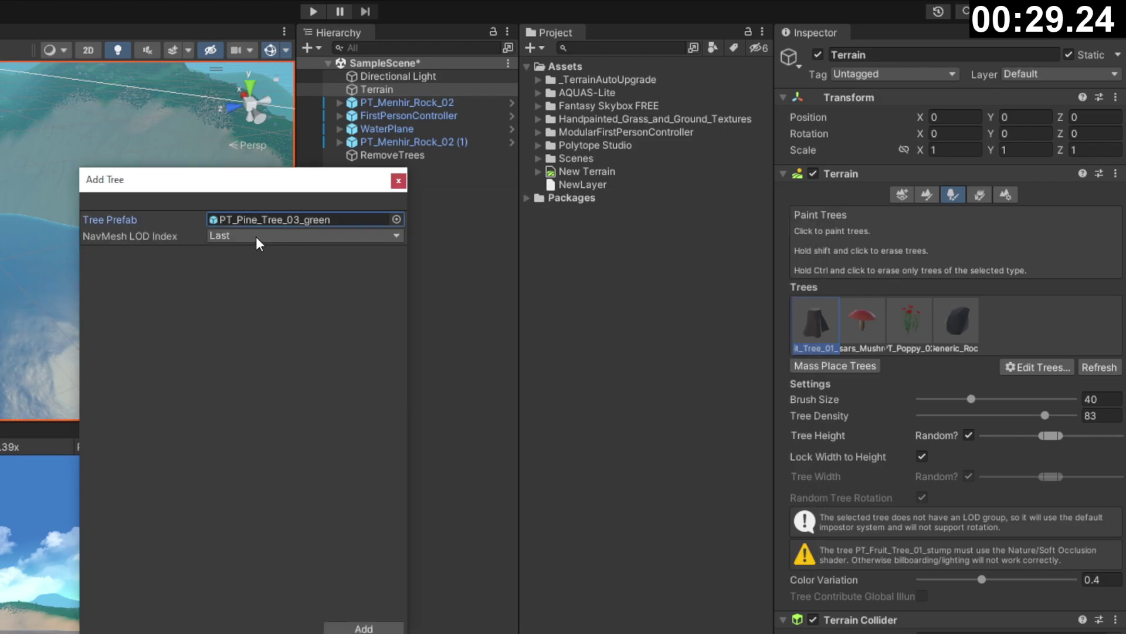
{"action": "left_click", "coordinate": [364, 627]}
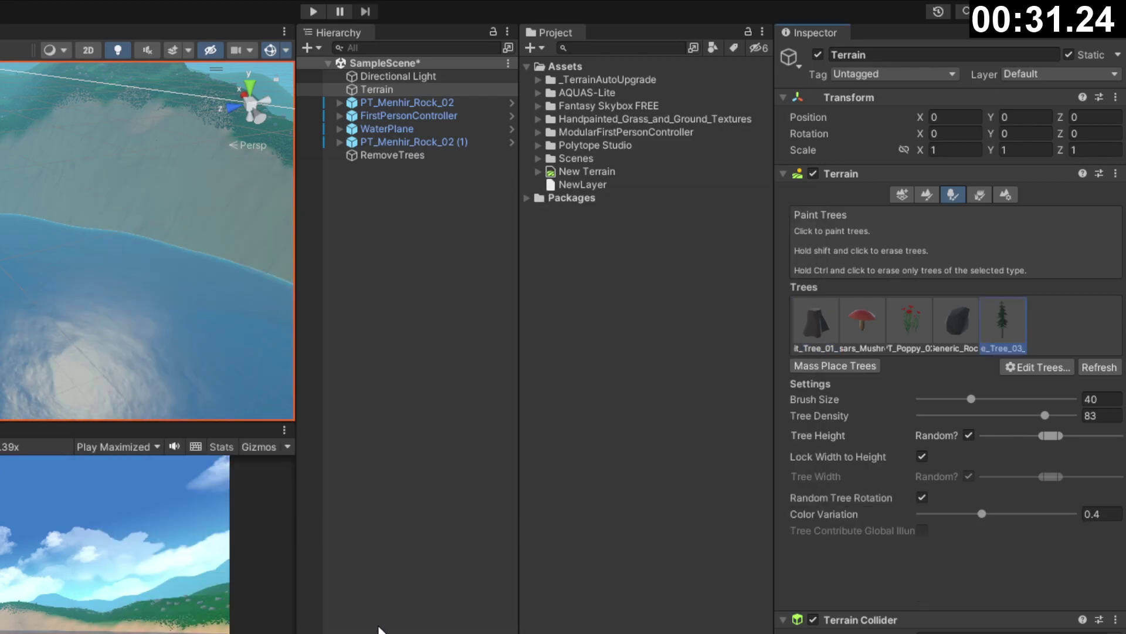
Mass place 10000 trees on the terrain, keeping the existing trees.
{"action": "left_click", "coordinate": [827, 365]}
{"action": "left_click", "coordinate": [199, 194]}
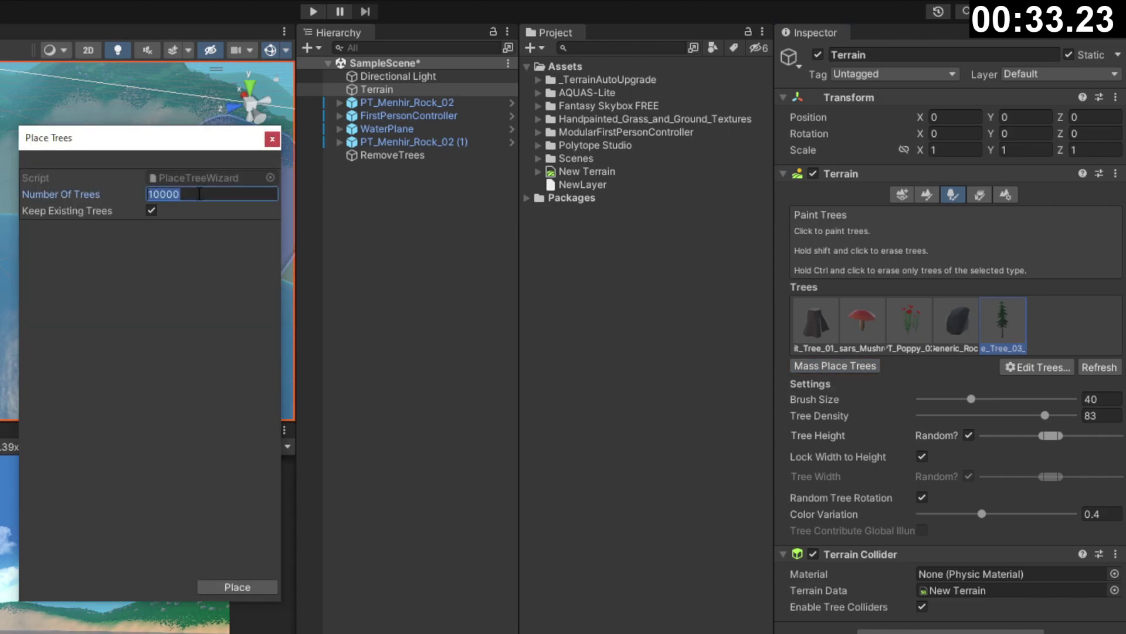
{"action": "left_click", "coordinate": [237, 588]}
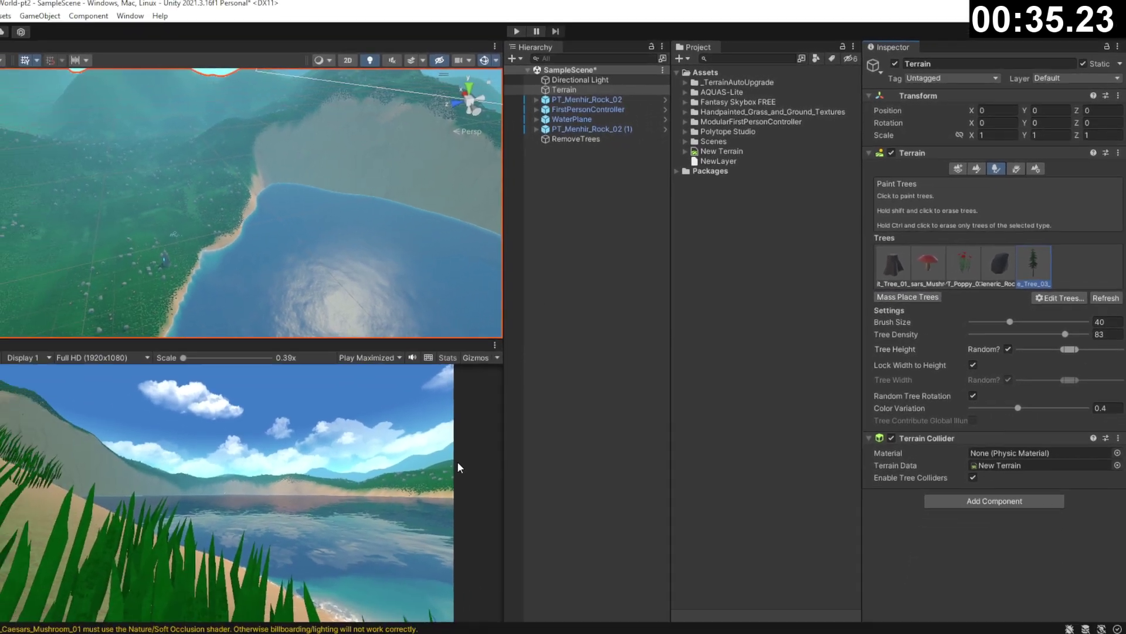
Run the scene and walk up to and through the new pine trees to check their placement and collision.
{"action": "key", "text": "ctrl+p"}
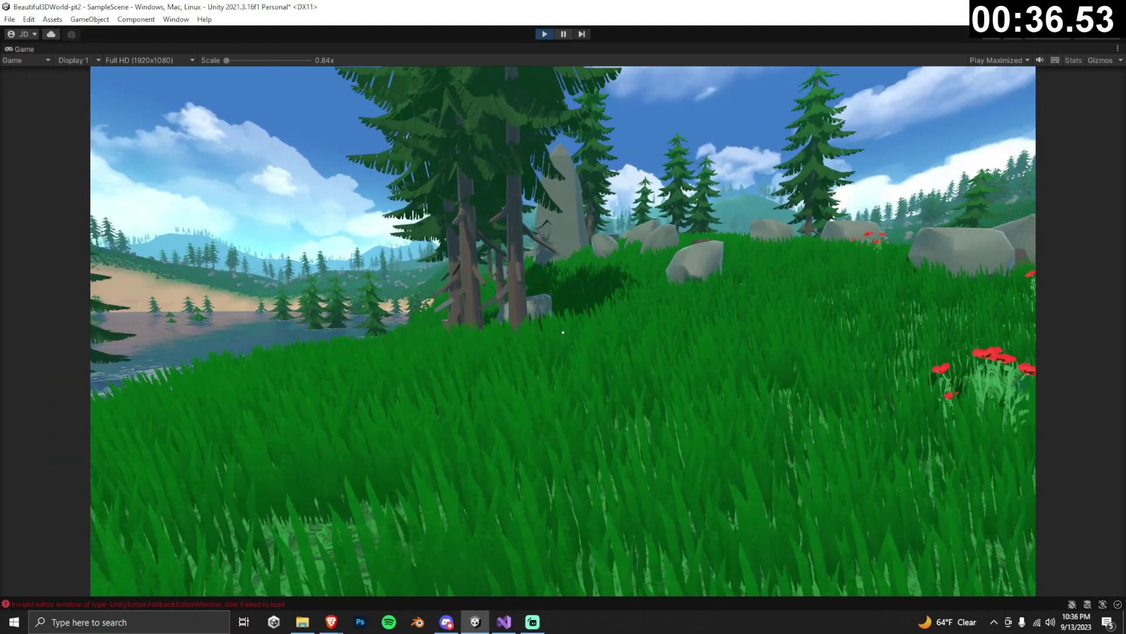
{"action": "key", "text": "w"}
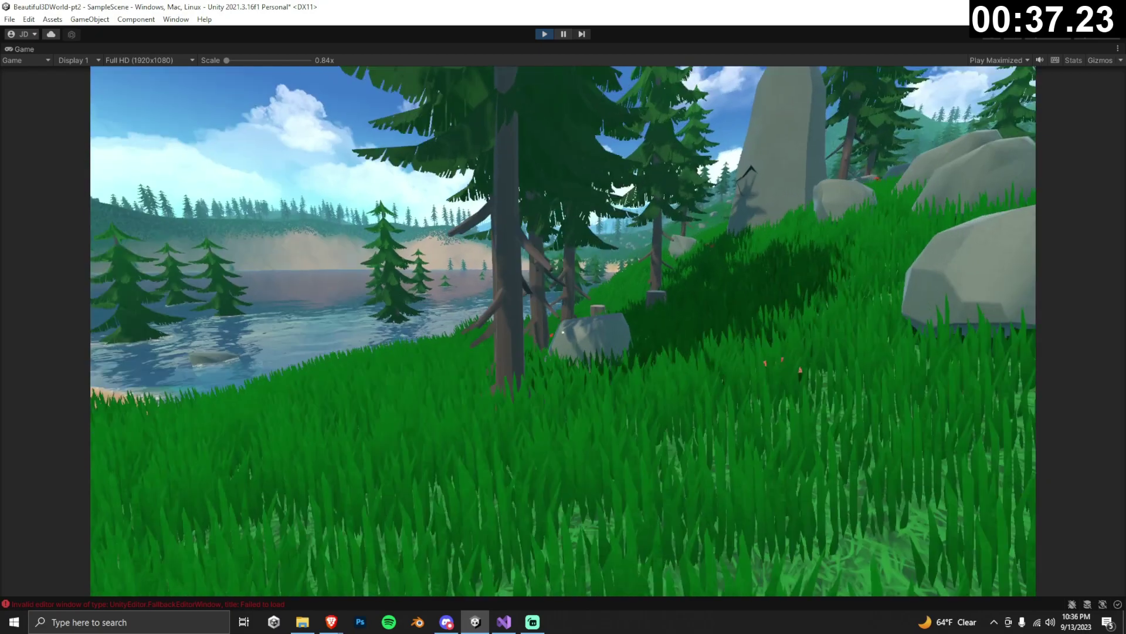
{"action": "key", "text": "w"}
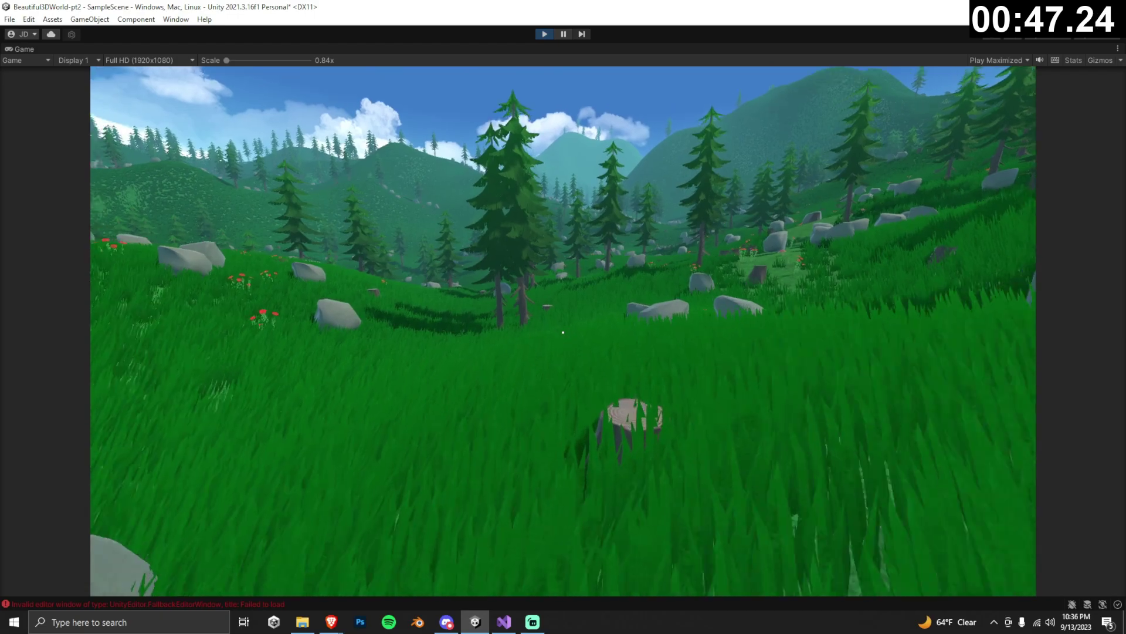
{"action": "key", "text": "w"}
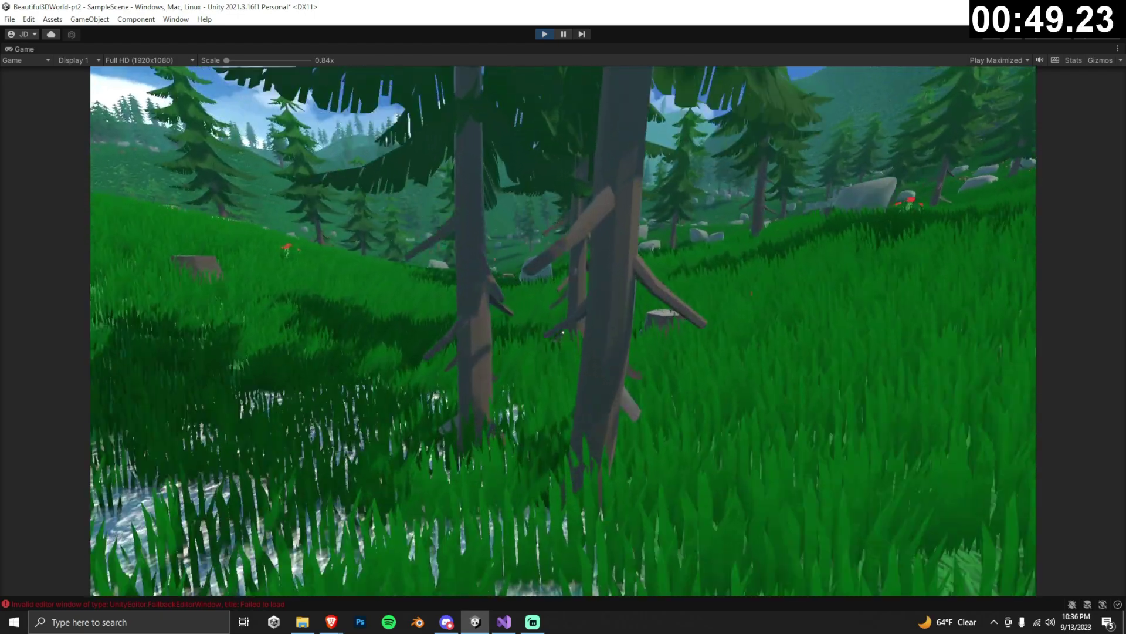
{"action": "key", "text": "w"}
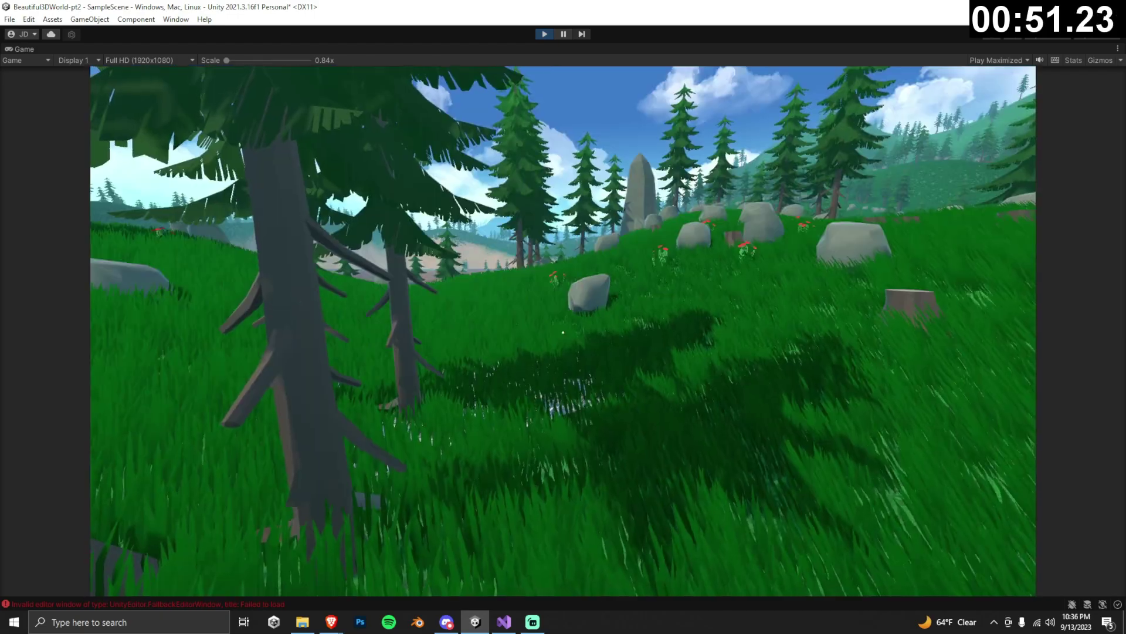
{"action": "key", "text": "w"}
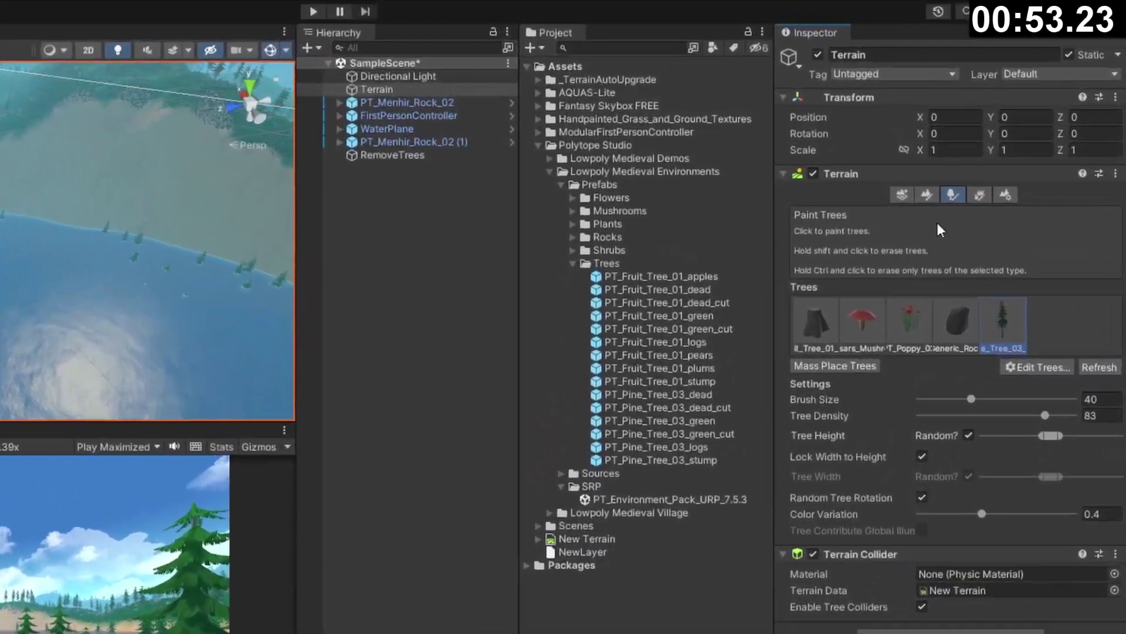
Check the terrain's tree collider setting and which prefab its pine tree entry uses.
{"action": "left_click", "coordinate": [901, 194]}
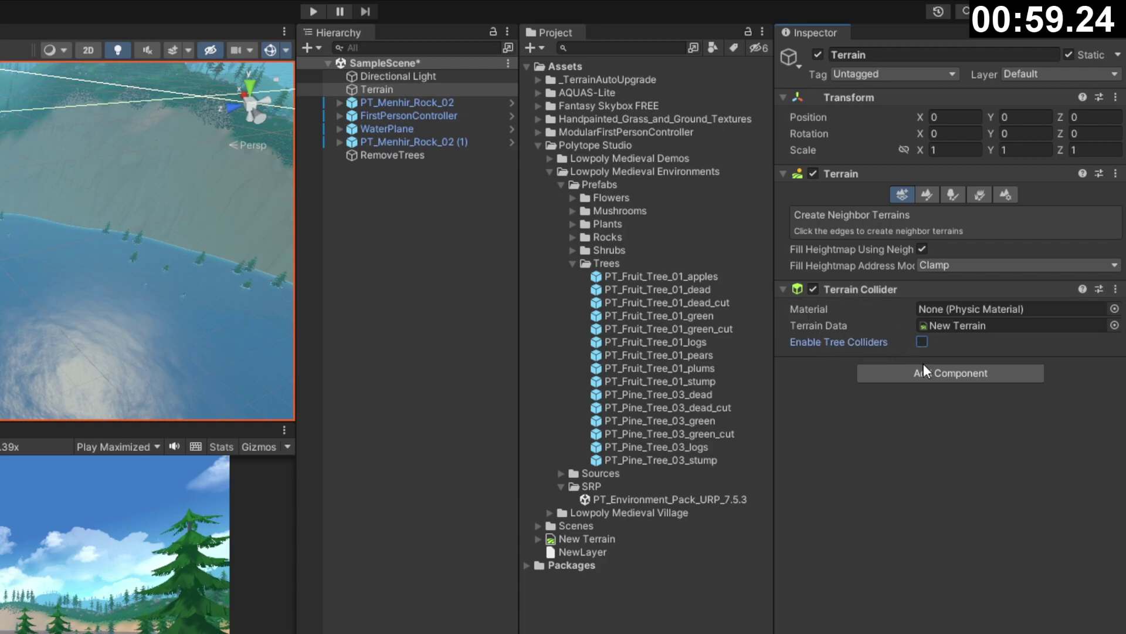
{"action": "left_click", "coordinate": [954, 195]}
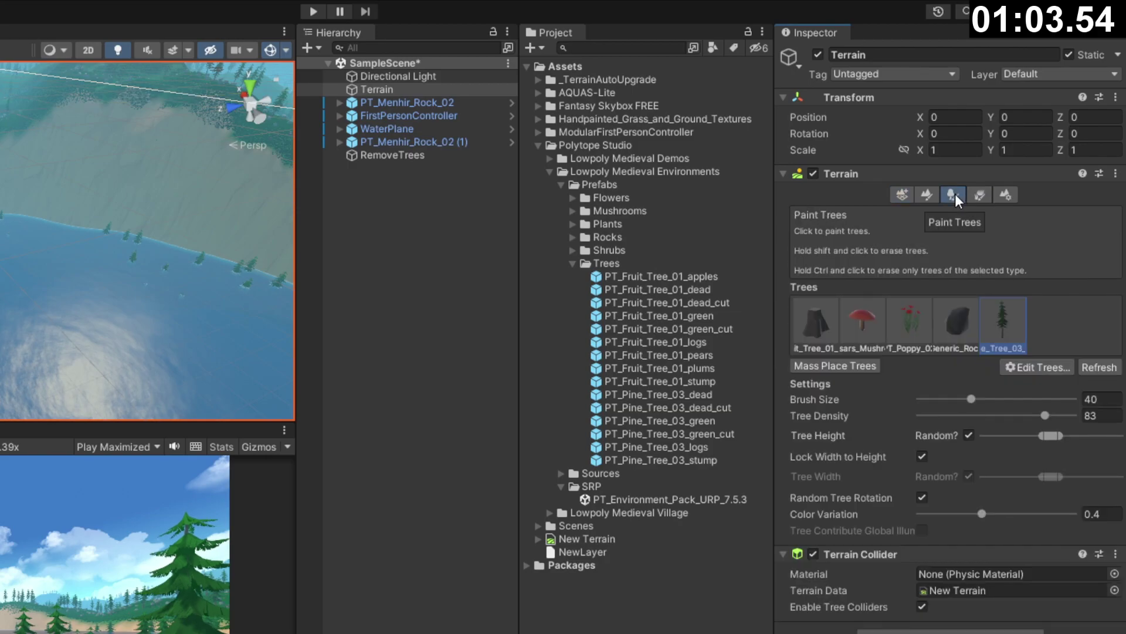
{"action": "left_click", "coordinate": [1038, 368]}
{"action": "left_click", "coordinate": [1044, 386]}
{"action": "left_click", "coordinate": [270, 221]}
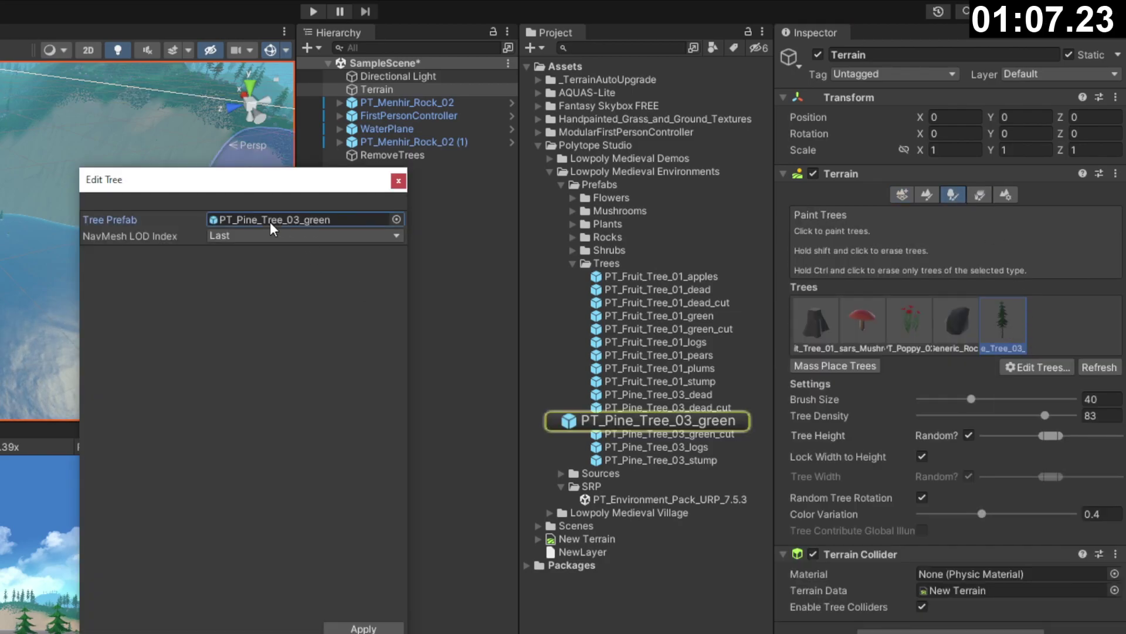
{"action": "left_click", "coordinate": [399, 181]}
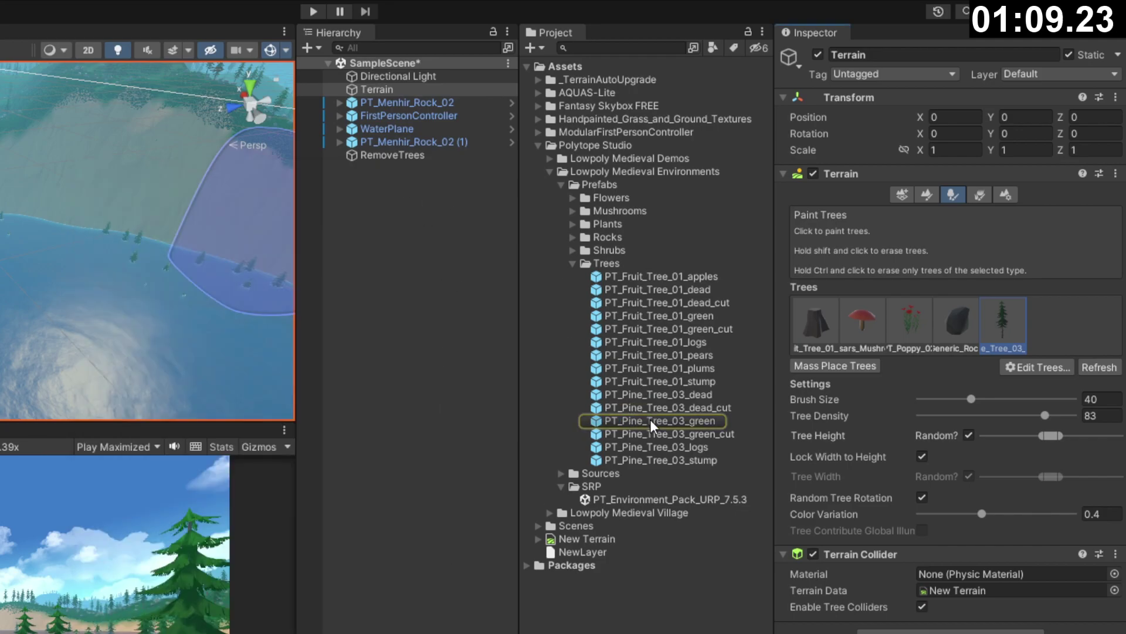
Open the PT_Pine_Tree_03_green prefab and add a Capsule Collider to its LOD0 object.
{"action": "double_click", "coordinate": [649, 421]}
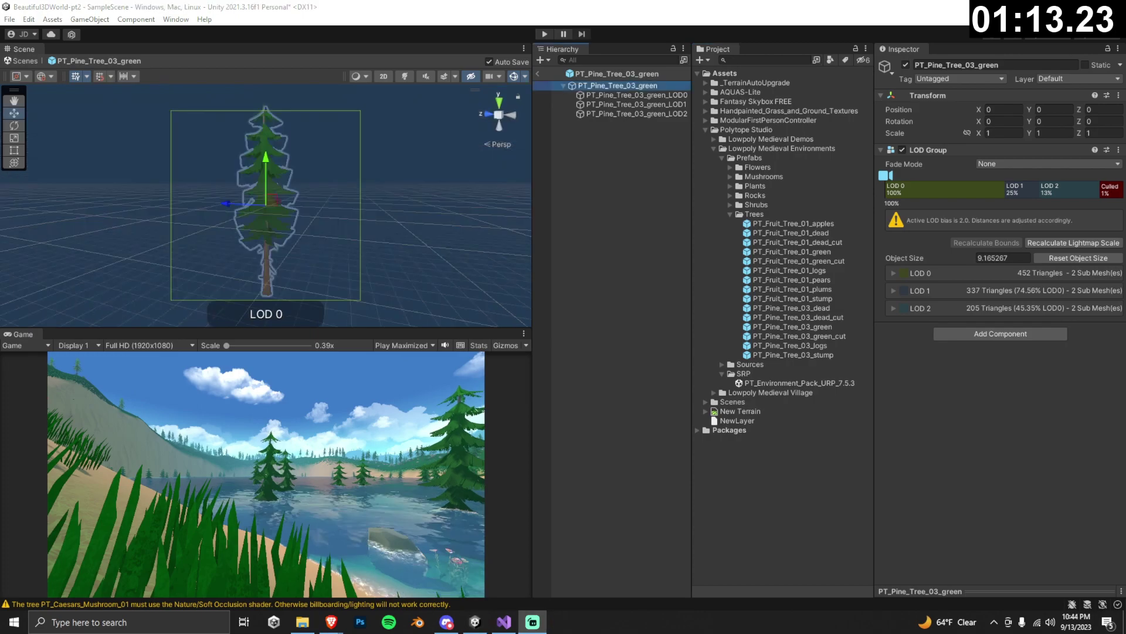
{"action": "left_click", "coordinate": [635, 94]}
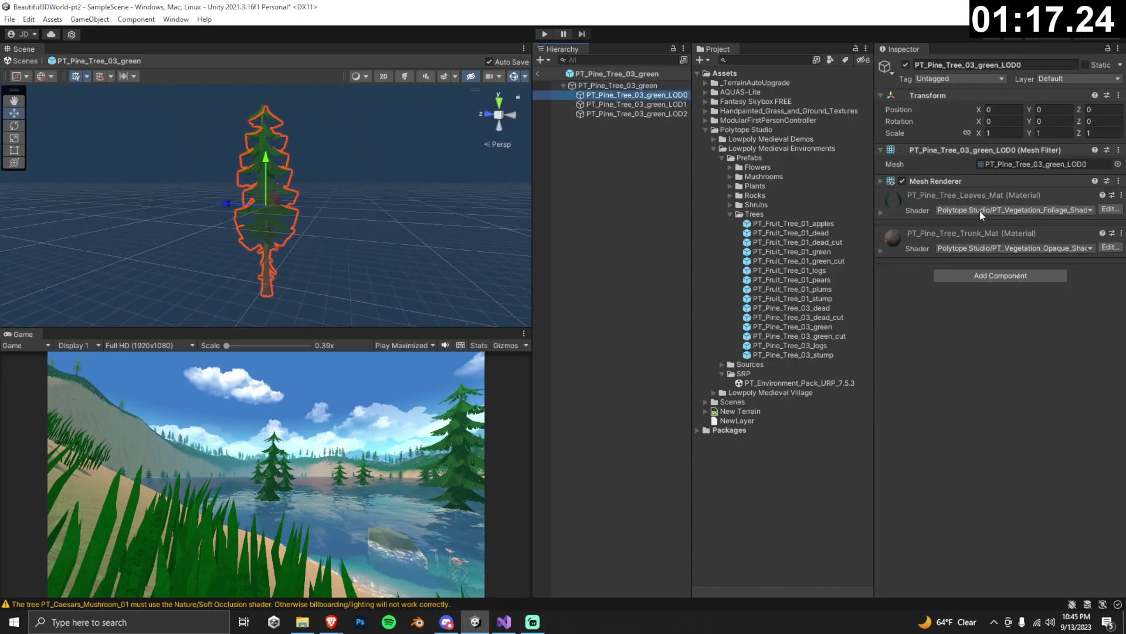
{"action": "left_click", "coordinate": [995, 273]}
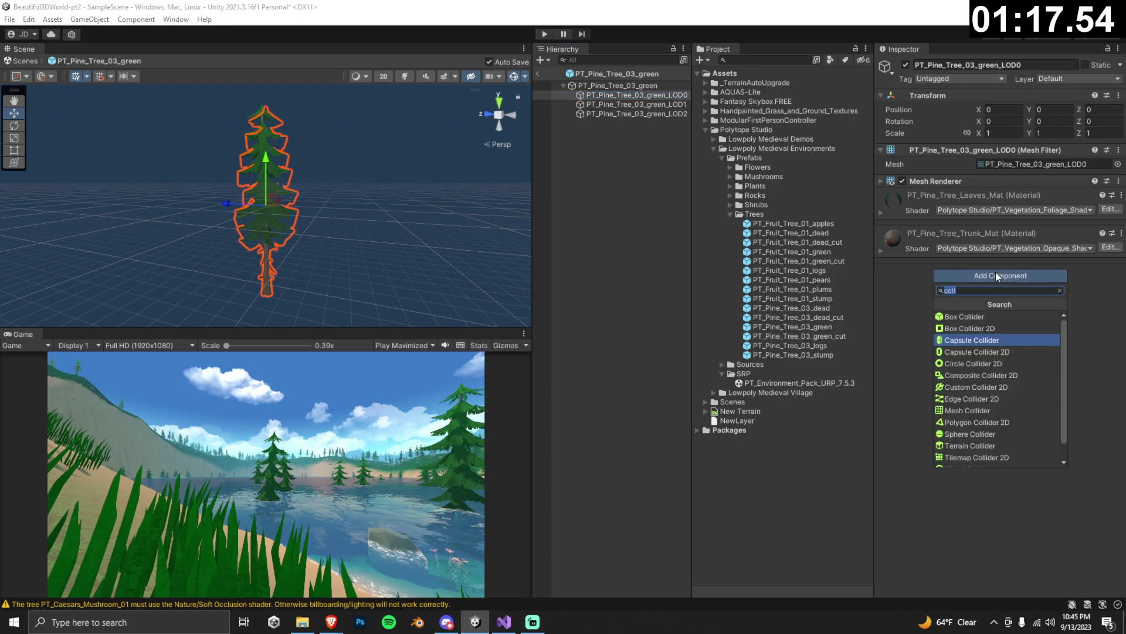
{"action": "left_click", "coordinate": [973, 340]}
Reshape the LOD0 object's capsule collider around the pine tree and return to the main scene.
{"action": "left_click", "coordinate": [985, 210]}
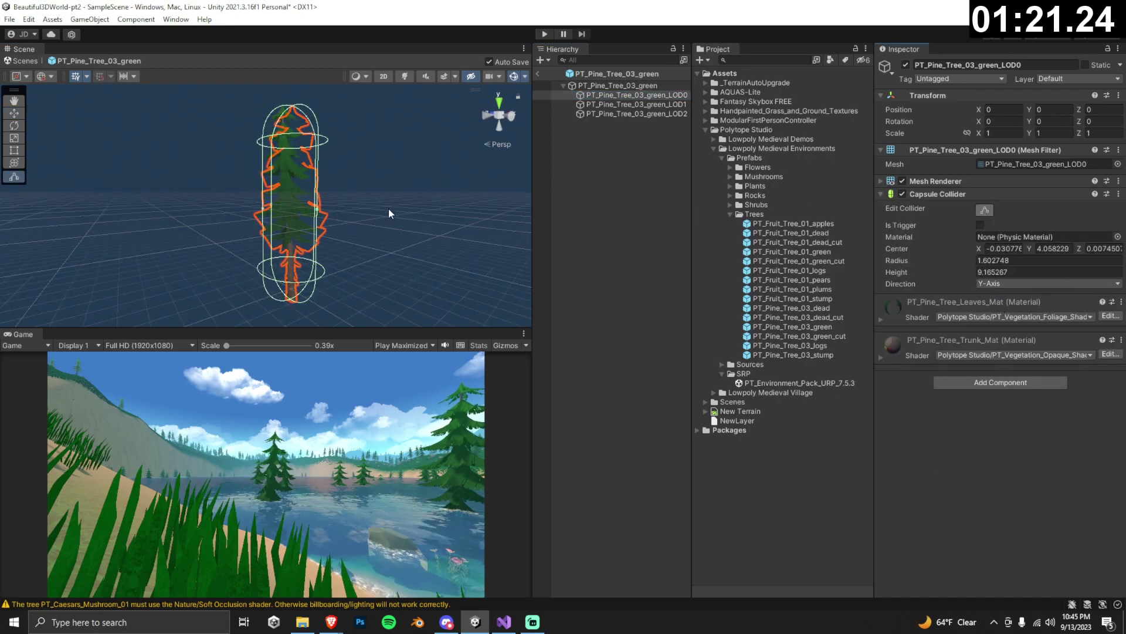
{"action": "left_click_drag", "start_coordinate": [263, 206], "coordinate": [273, 205]}
{"action": "right_click_drag", "start_coordinate": [273, 205], "coordinate": [197, 197]}
{"action": "left_click", "coordinate": [537, 74]}
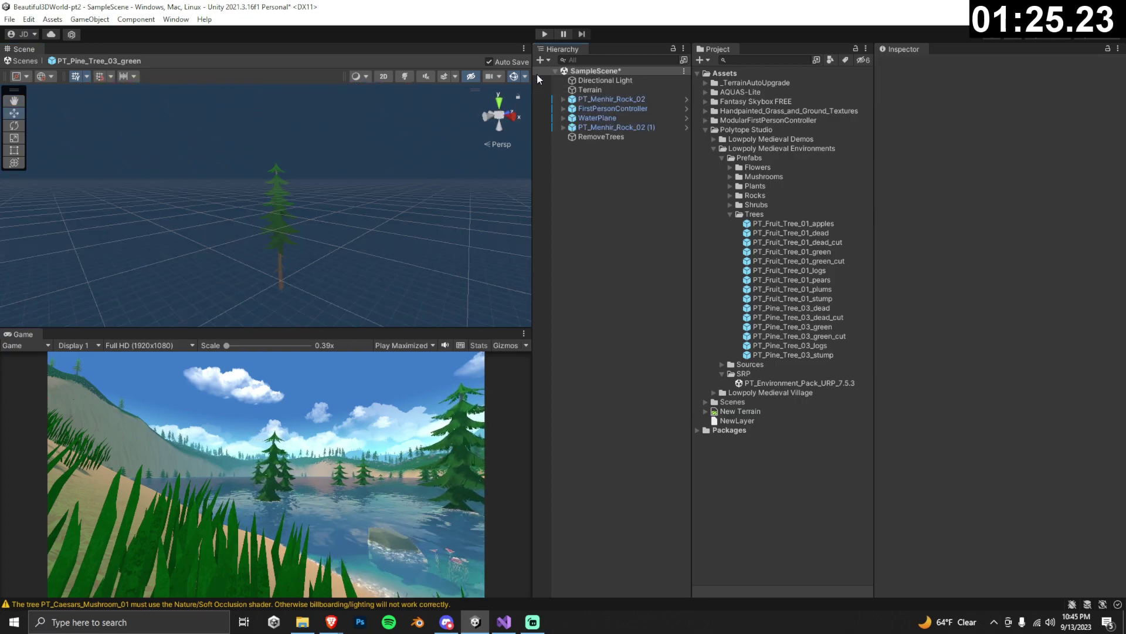
Run the scene and walk into the pine trees to test their collision.
{"action": "left_click", "coordinate": [543, 34]}
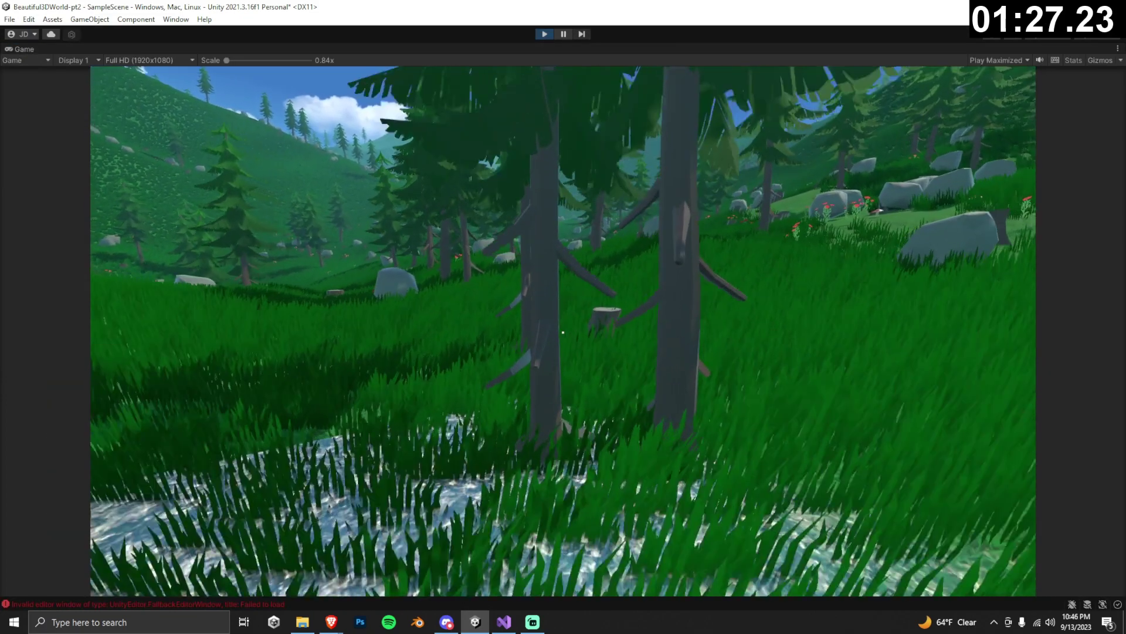
{"action": "key", "text": "w"}
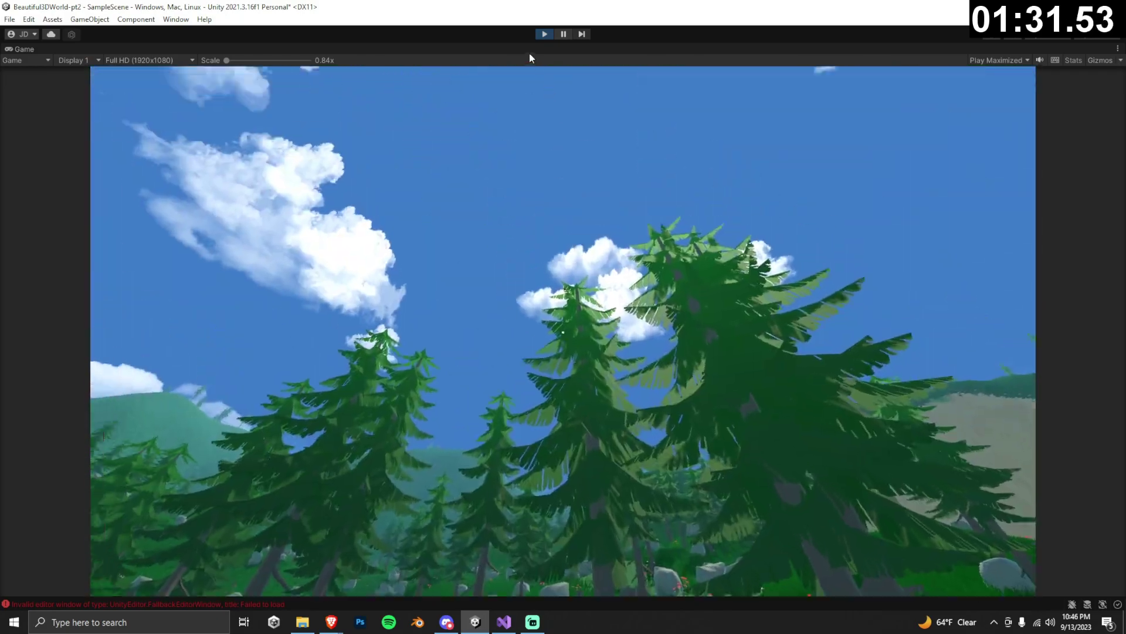
{"action": "left_click", "coordinate": [545, 35]}
Run the scene again and walk into the lake to examine the water and its underwater effect.
{"action": "left_click", "coordinate": [545, 35]}
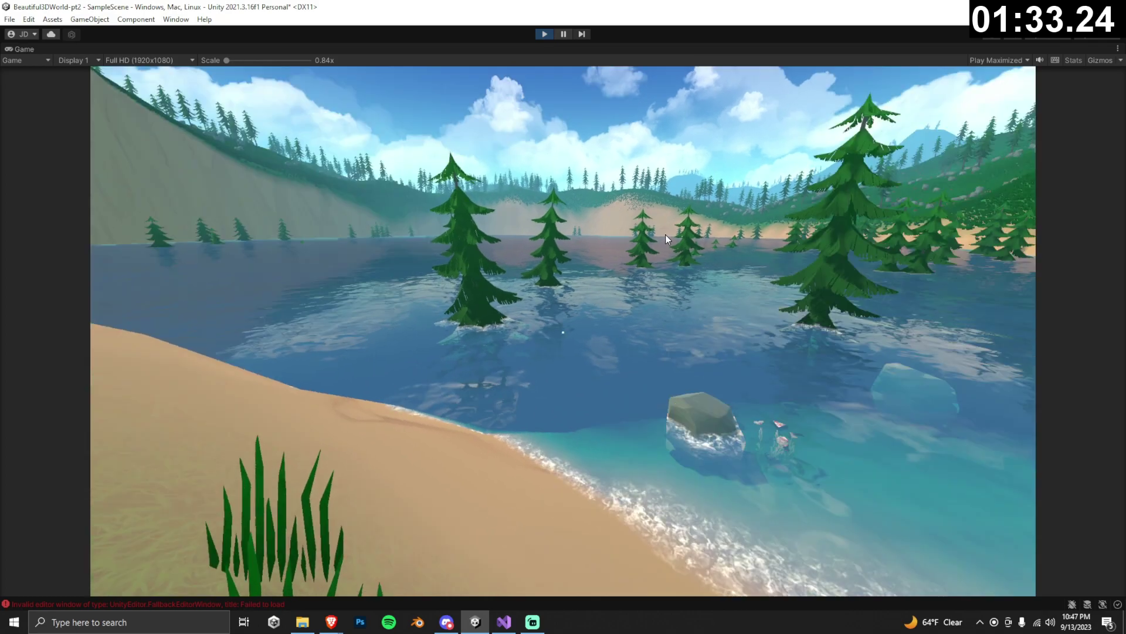
{"action": "key", "text": "w"}
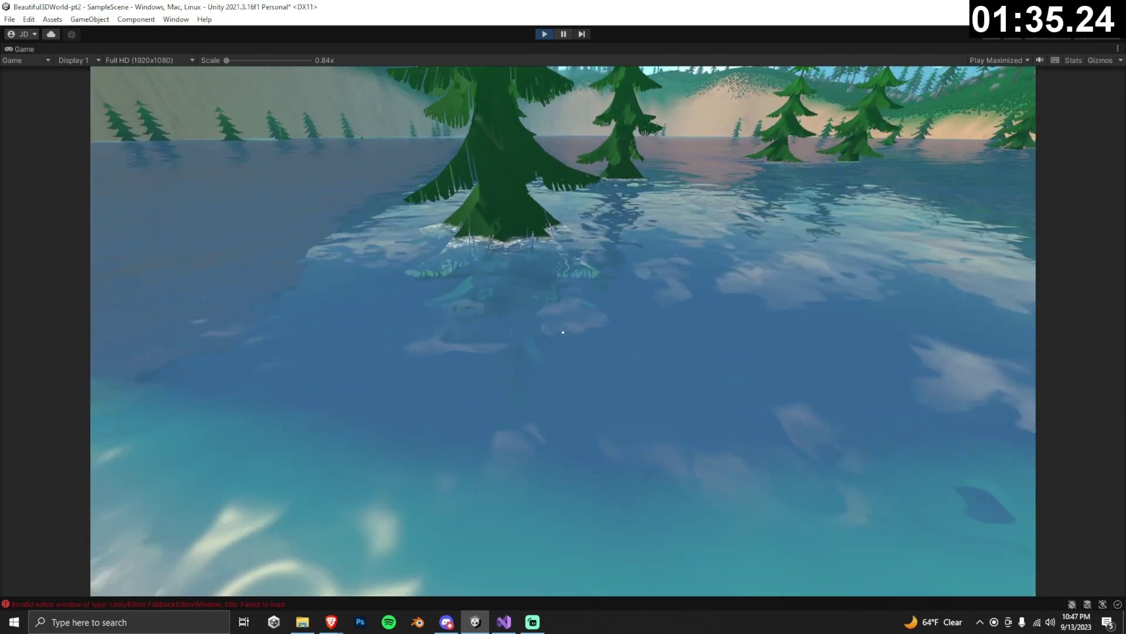
{"action": "key", "text": "w"}
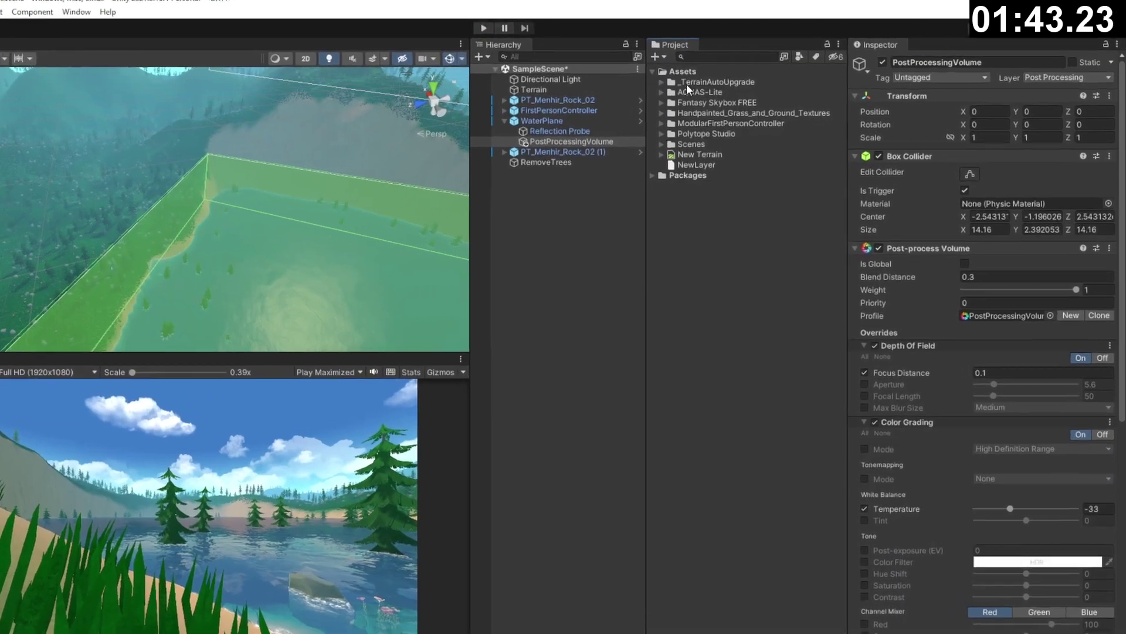
Create a new folder named Scripts in the project's Assets.
{"action": "right_click", "coordinate": [569, 68]}
{"action": "mouse_move", "coordinate": [636, 80]}
{"action": "left_click", "coordinate": [891, 79]}
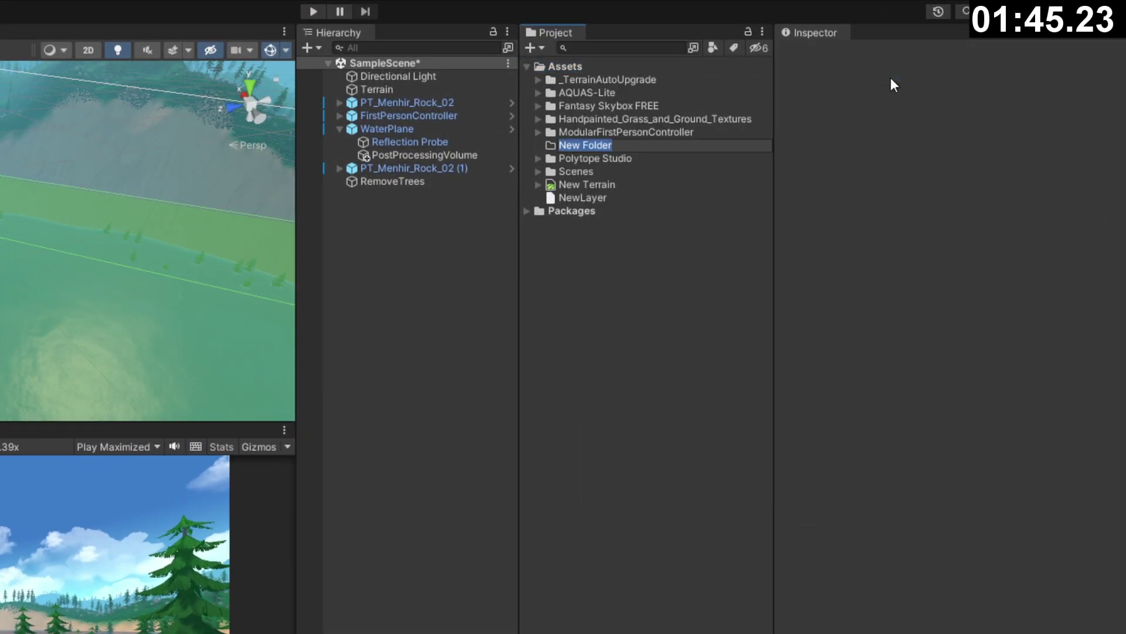
{"action": "type", "text": "Scripts"}
{"action": "key", "text": "Return"}
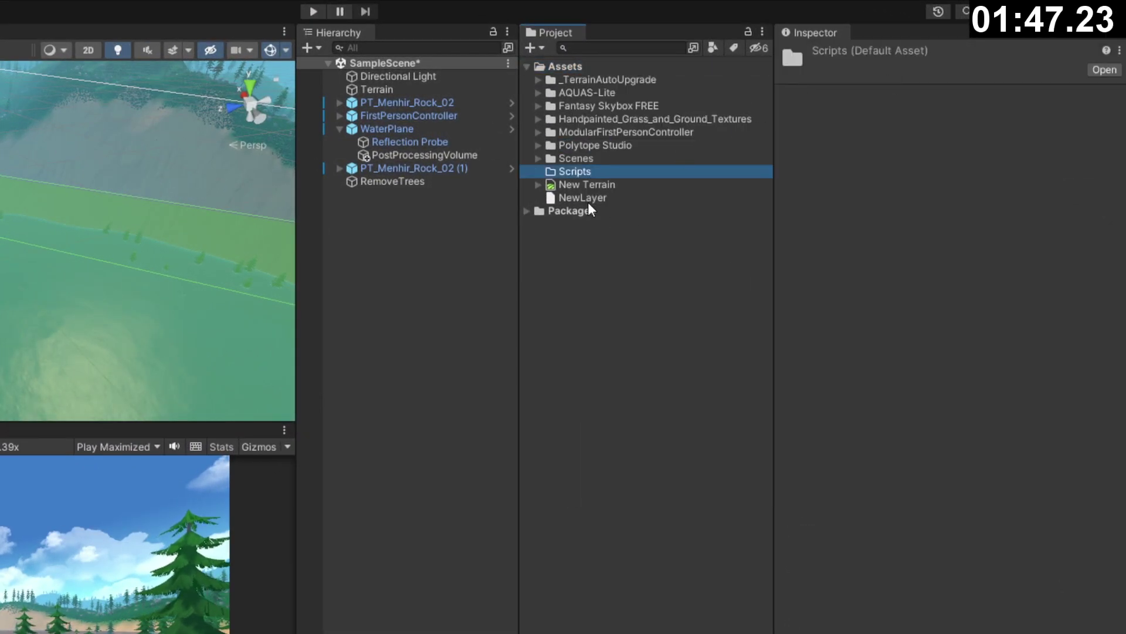
Create a C# script named RemoveUnderwaterTrees in the Scripts folder.
{"action": "right_click", "coordinate": [586, 170]}
{"action": "mouse_move", "coordinate": [622, 181]}
{"action": "left_click", "coordinate": [910, 96]}
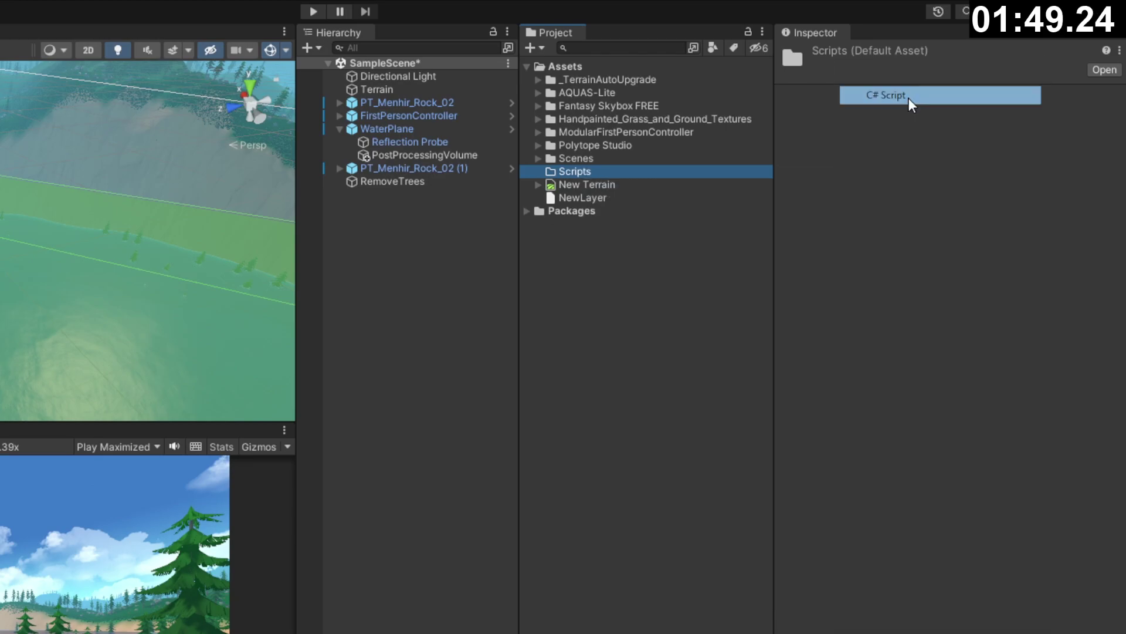
{"action": "type", "text": "RemoveU"}
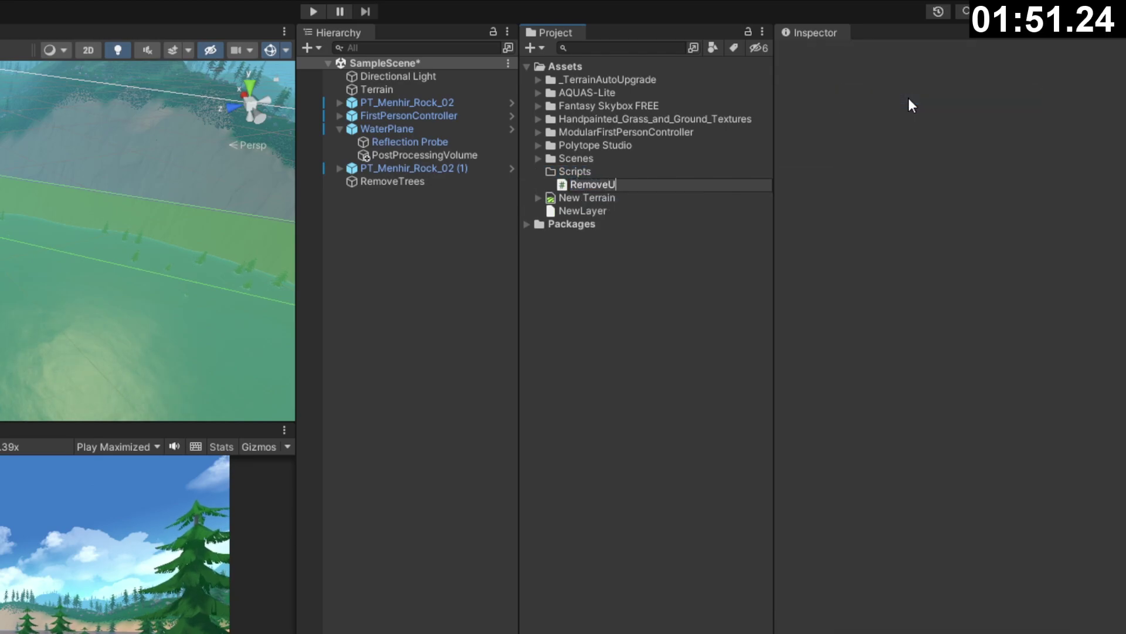
{"action": "type", "text": "nderwaterTrees"}
{"action": "key", "text": "Return"}
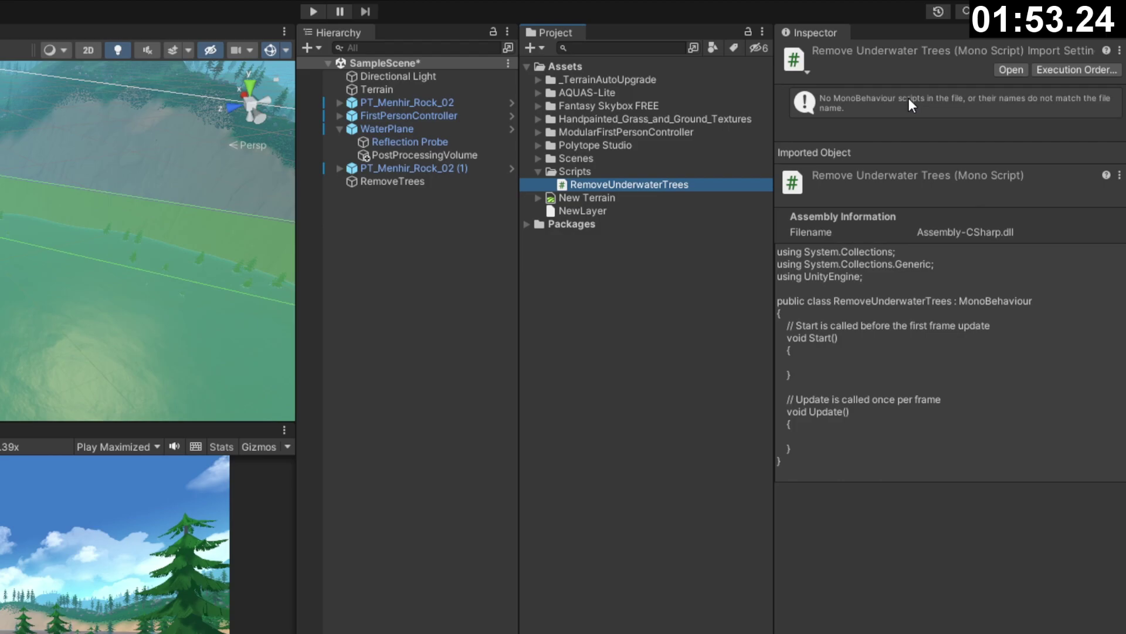
Create a second C# script named RemoveUnderwaterTreesEditor in the Scripts folder.
{"action": "right_click", "coordinate": [587, 171]}
{"action": "mouse_move", "coordinate": [622, 182]}
{"action": "left_click", "coordinate": [907, 100]}
{"action": "type", "text": "RemoveUnderwaterTreesEdito"}
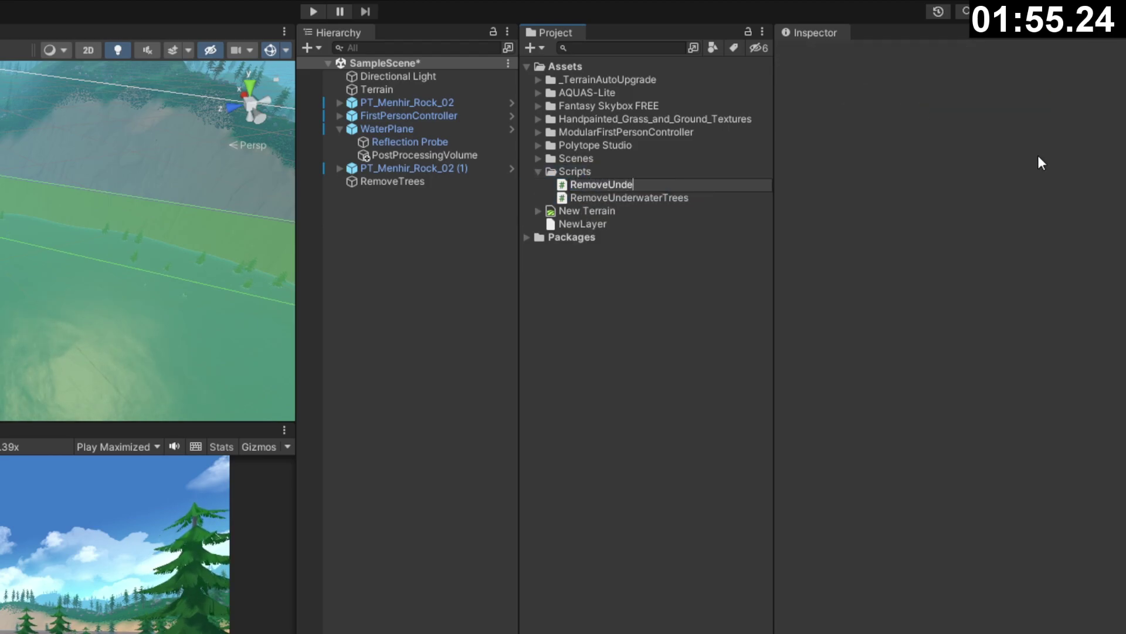
{"action": "type", "text": "r"}
{"action": "key", "text": "Return"}
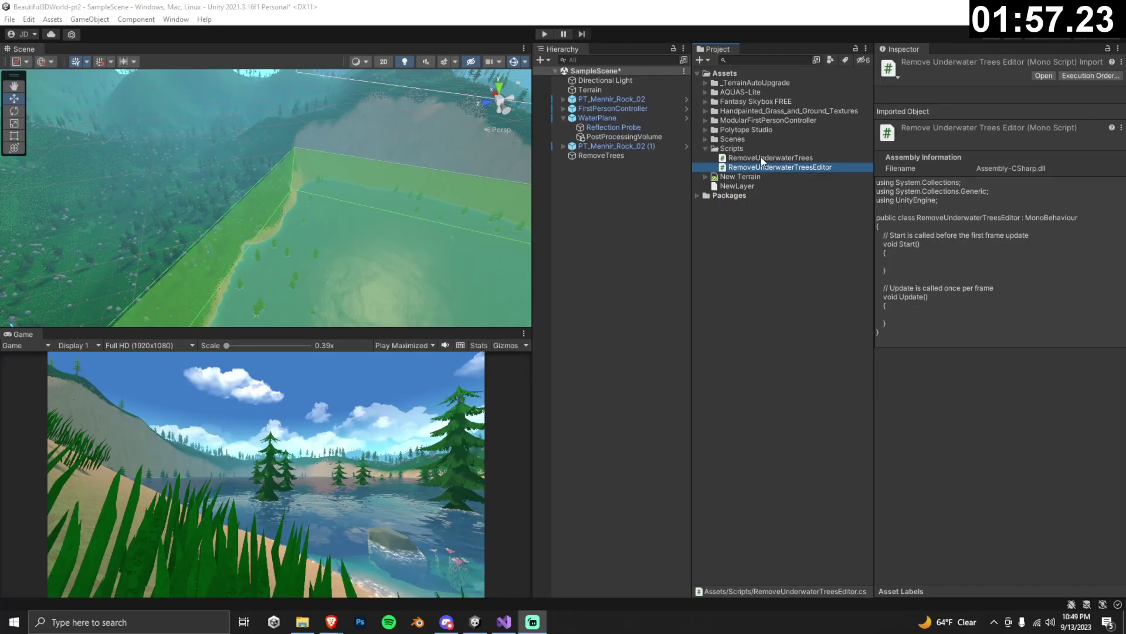
Open the RemoveUnderwaterTrees script in Visual Studio and delete its default Start and Update methods.
{"action": "double_click", "coordinate": [746, 157]}
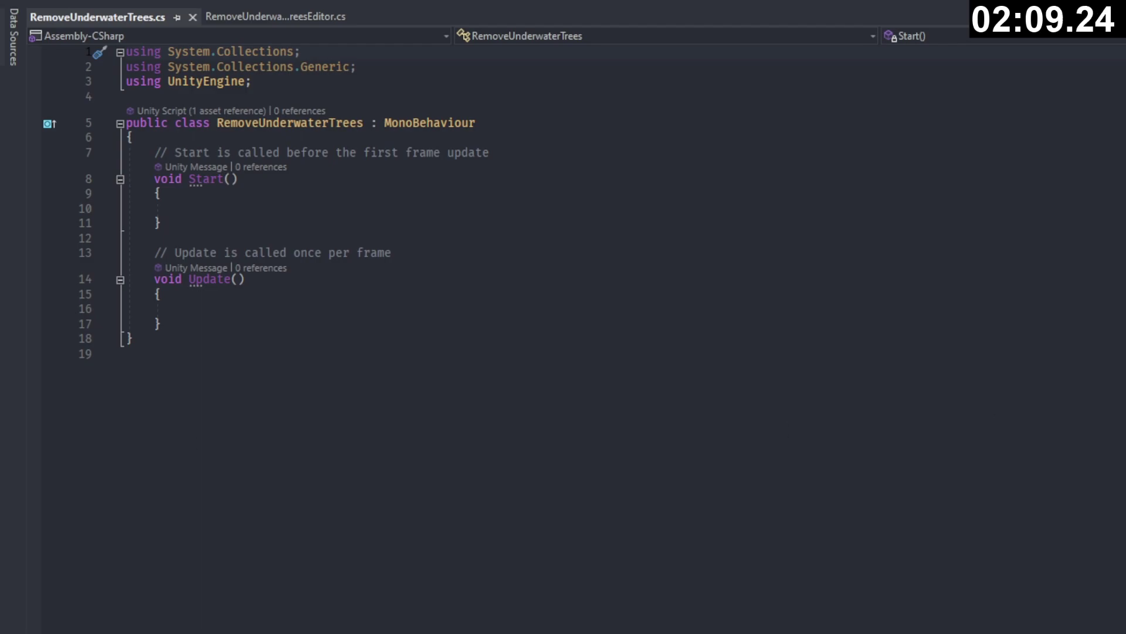
{"action": "left_click_drag", "start_coordinate": [162, 324], "coordinate": [155, 154]}
{"action": "key", "text": "BackSpace"}
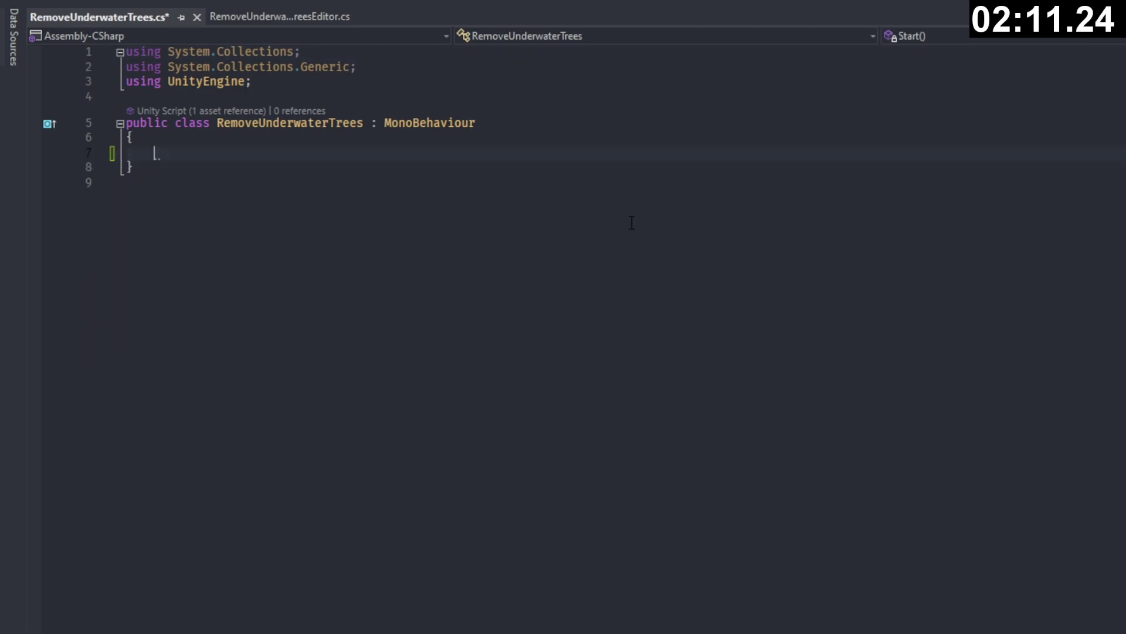
Declare the public fields Terrain terrain and float waterLevel = 20.0f in the RemoveUnderwaterTrees class.
{"action": "type", "text": "public Terrain terrain;"}
{"action": "key", "text": "Return"}
{"action": "type", "text": "public float waterLevel = 20.0f;"}
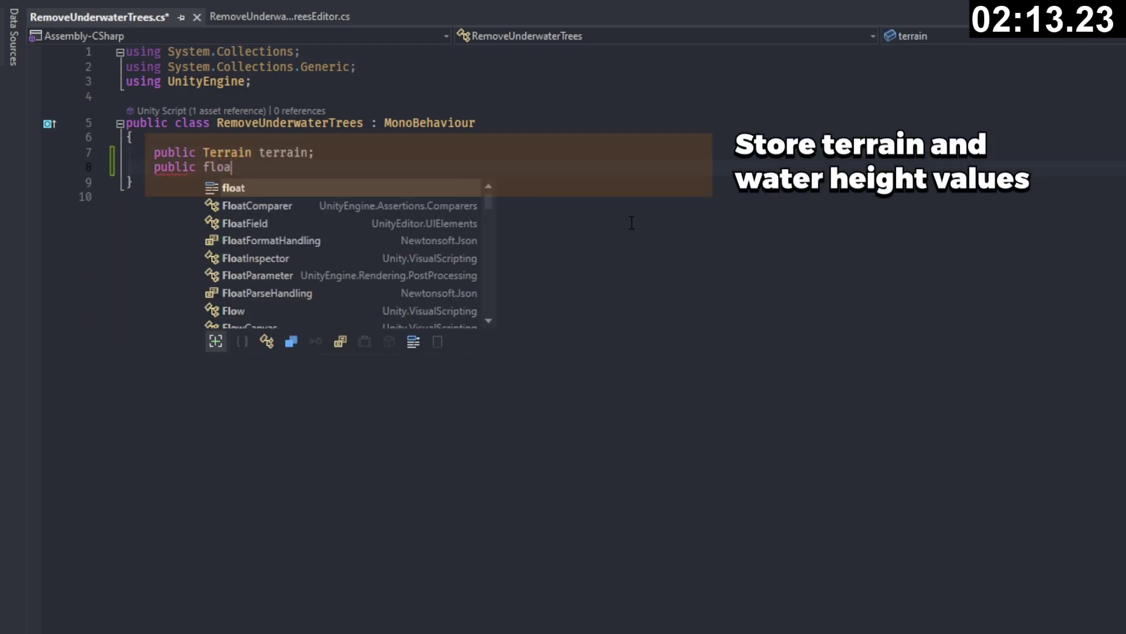
Add an empty public void method RemoveTreesUnderWater() below the fields.
{"action": "key", "text": "Return"}
{"action": "key", "text": "Return"}
{"action": "type", "text": "public"}
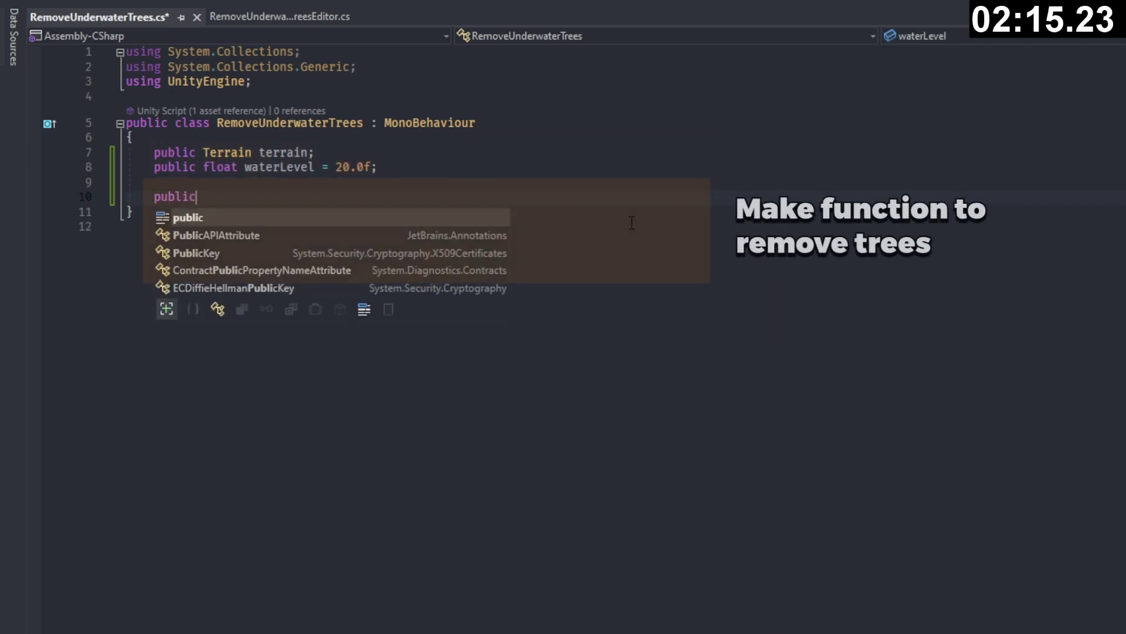
{"action": "type", "text": " void RemoveTreesUnderWater()"}
{"action": "key", "text": "Return"}
{"action": "type", "text": "{"}
Declare terrainData, the treeInstances array from terrainData.treeInstances, and a new List<TreeInstance> updatedTreeInstances in the method.
{"action": "key", "text": "Return"}
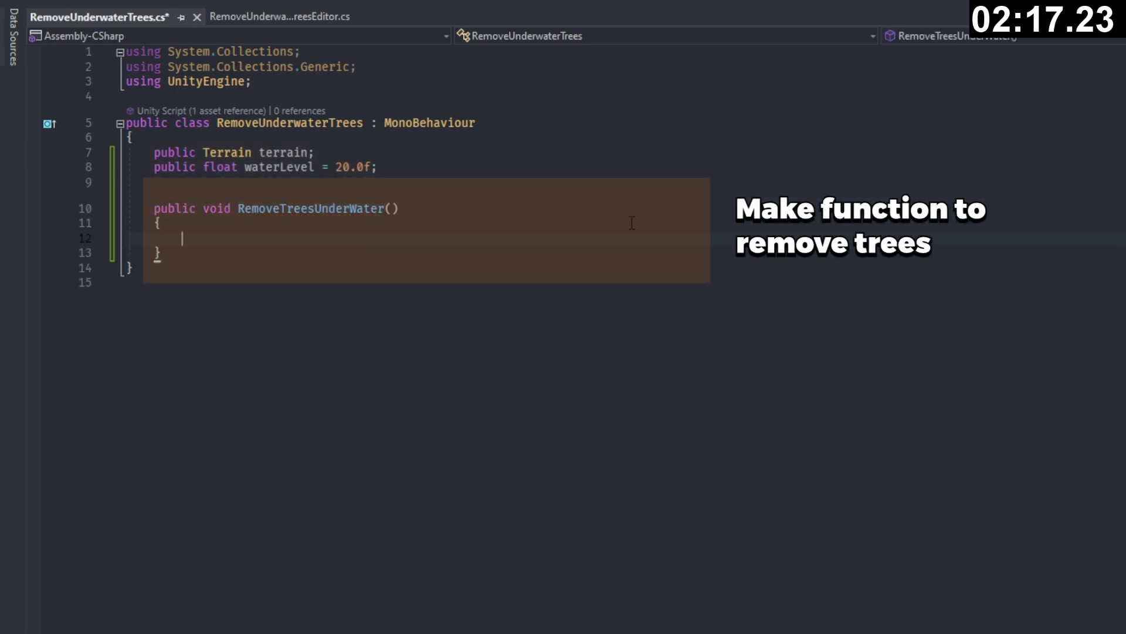
{"action": "type", "text": "TerrainData terrainData = terrain.terrainData;"}
{"action": "key", "text": "Return"}
{"action": "type", "text": "TreeInstance[] treeInstances = terrainData.treeInstances;"}
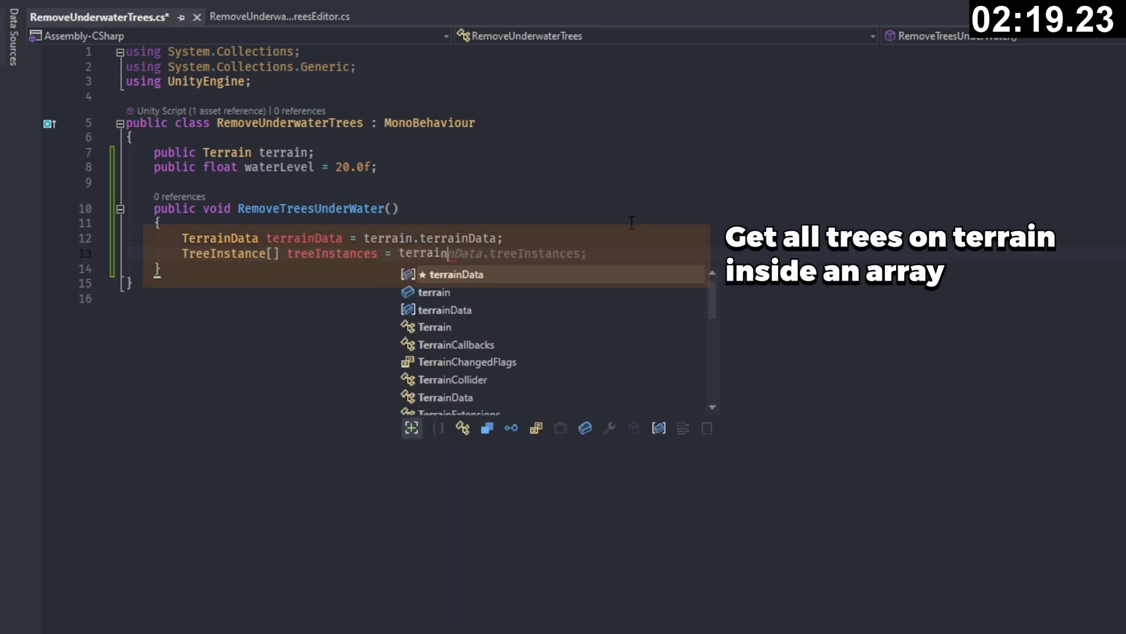
Add a foreach loop over treeInstances that computes treePosition as Vector3.Scale(treeInstance.position, terrainData.size) + terrain.transform.position.
{"action": "key", "text": "Return"}
{"action": "type", "text": "List<TreeInstance> updatedTreeInstances = new List"}
{"action": "key", "text": "Tab"}
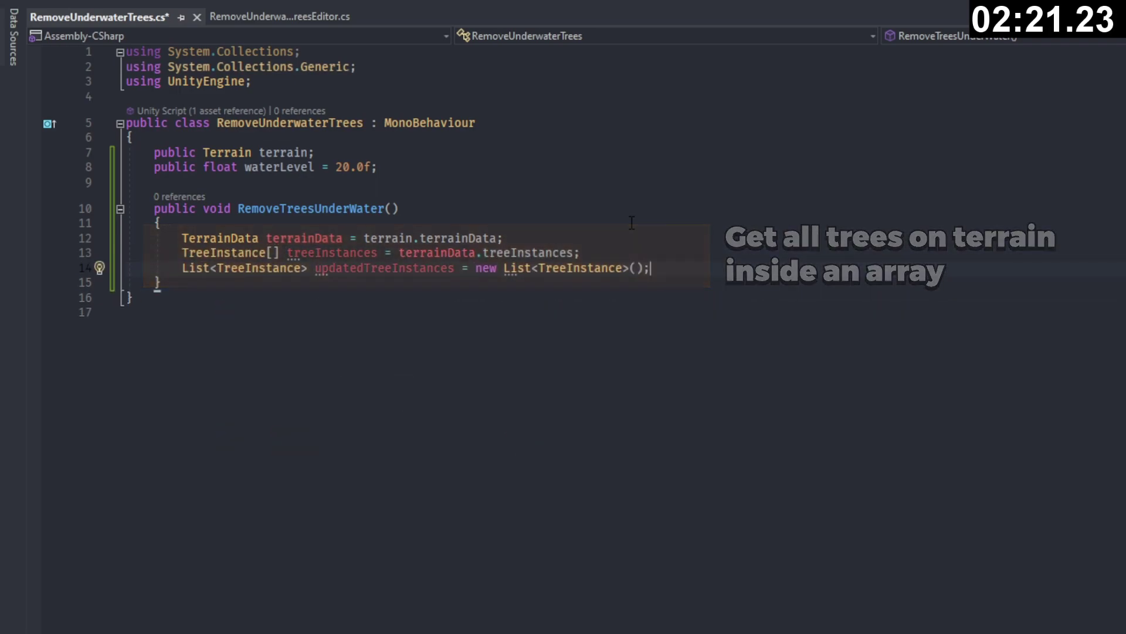
{"action": "key", "text": "Return"}
{"action": "key", "text": "Return"}
{"action": "type", "text": "foreach "}
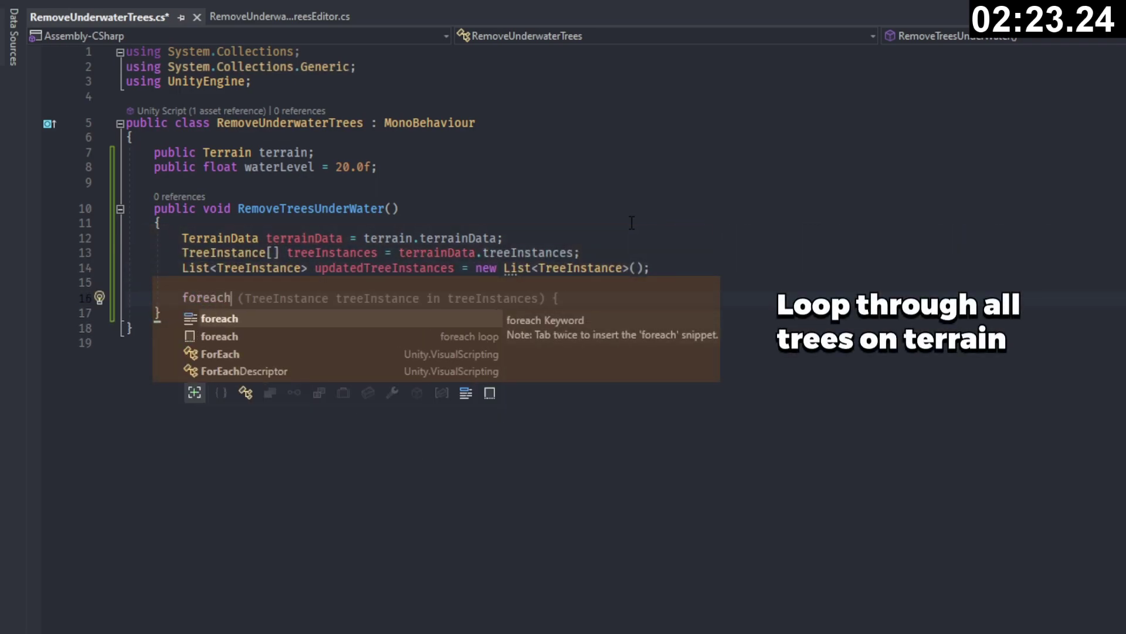
{"action": "type", "text": "Vector3 treePosition = Vector3.Scale(treeInstance.position, terrainData.size) + terrain.transform.position;"}
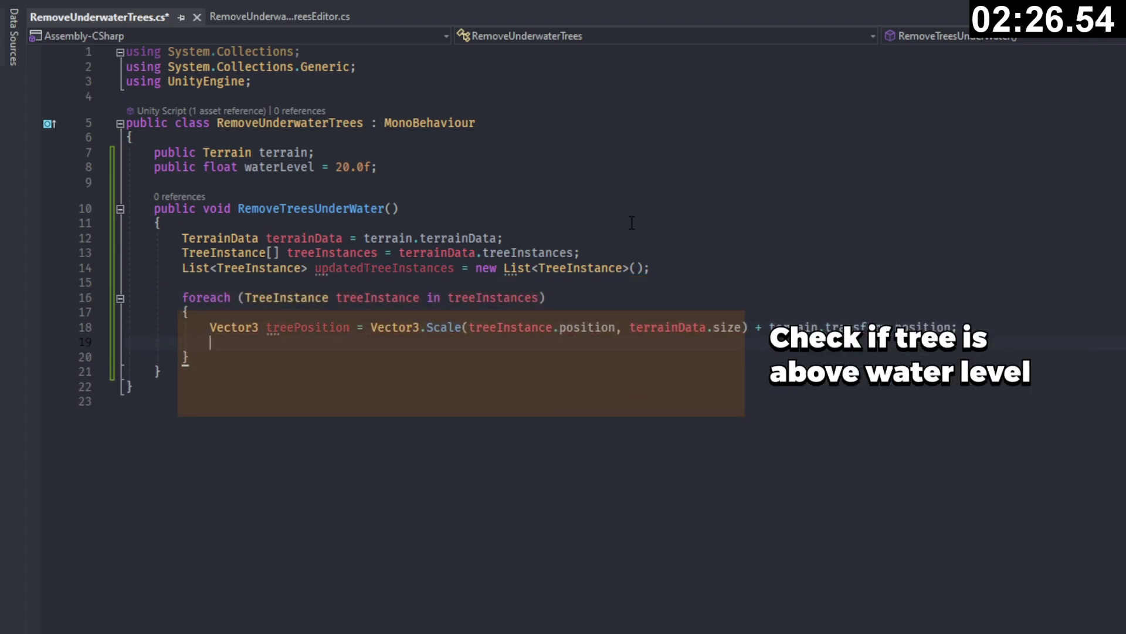
Inside the loop, add treeInstance to updatedTreeInstances if treePosition.y >= waterLevel.
{"action": "key", "text": "Return"}
{"action": "type", "text": "if (treePosition.y >= waterLevel)"}
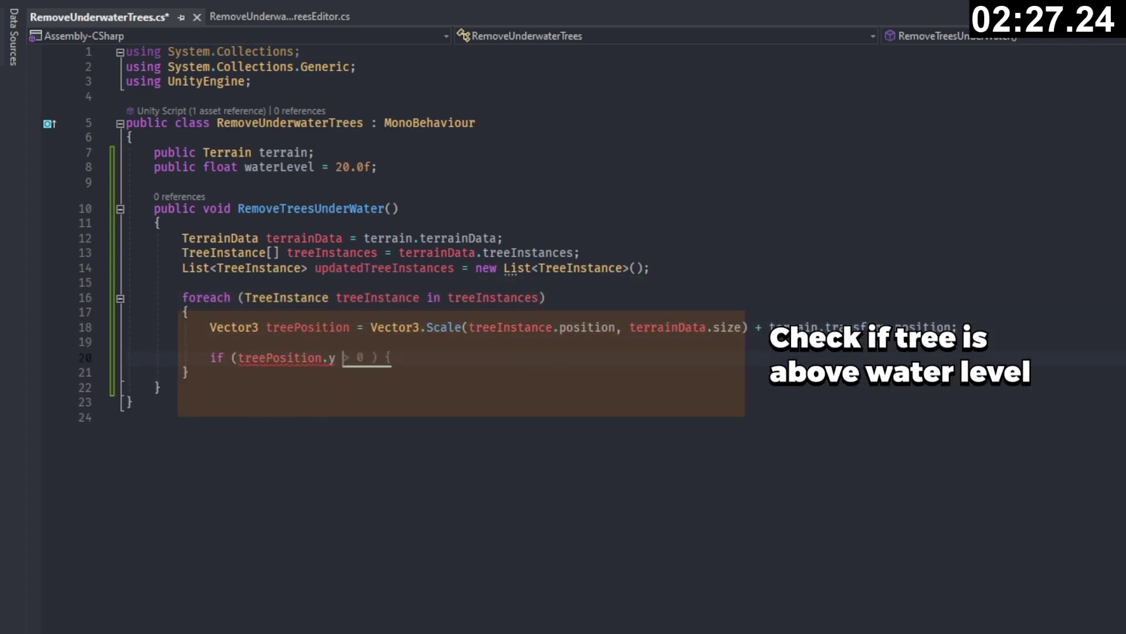
{"action": "key", "text": "Return"}
{"action": "type", "text": "{"}
Assign updatedTreeInstances.ToArray() to terrainData.treeInstances after the loop and save the script.
{"action": "key", "text": "Return"}
{"action": "type", "text": "updatedTreeInstanc"}
{"action": "type", "text": "es.Add(treeInstance);"}
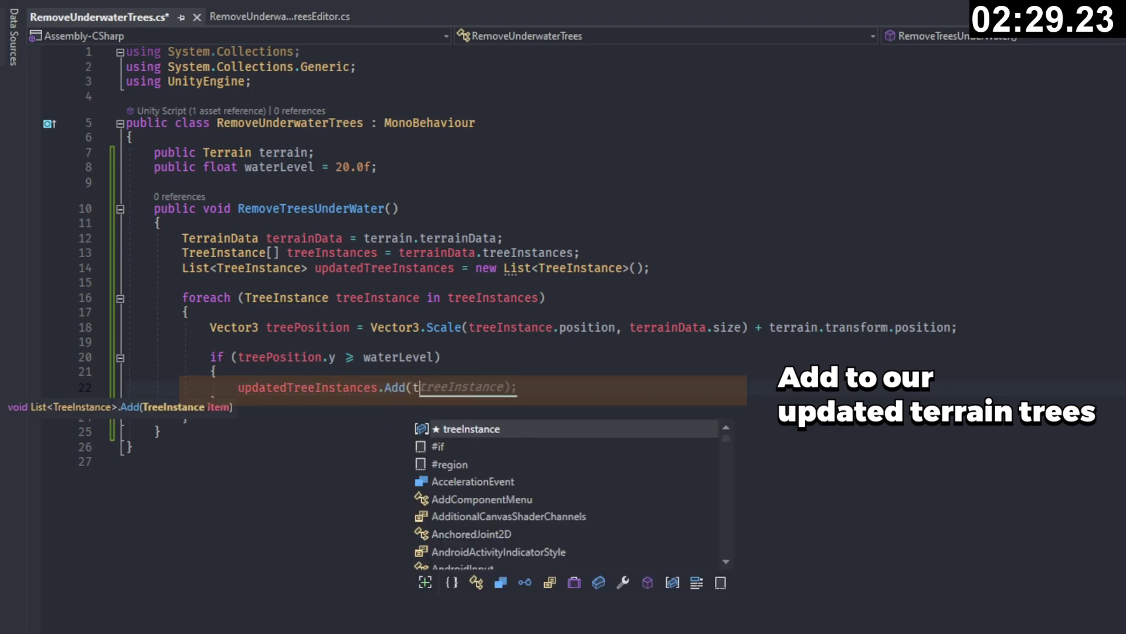
{"action": "key", "text": "Down"}
{"action": "key", "text": "Down"}
{"action": "key", "text": "Return"}
{"action": "key", "text": "Return"}
{"action": "type", "text": "terrain"}
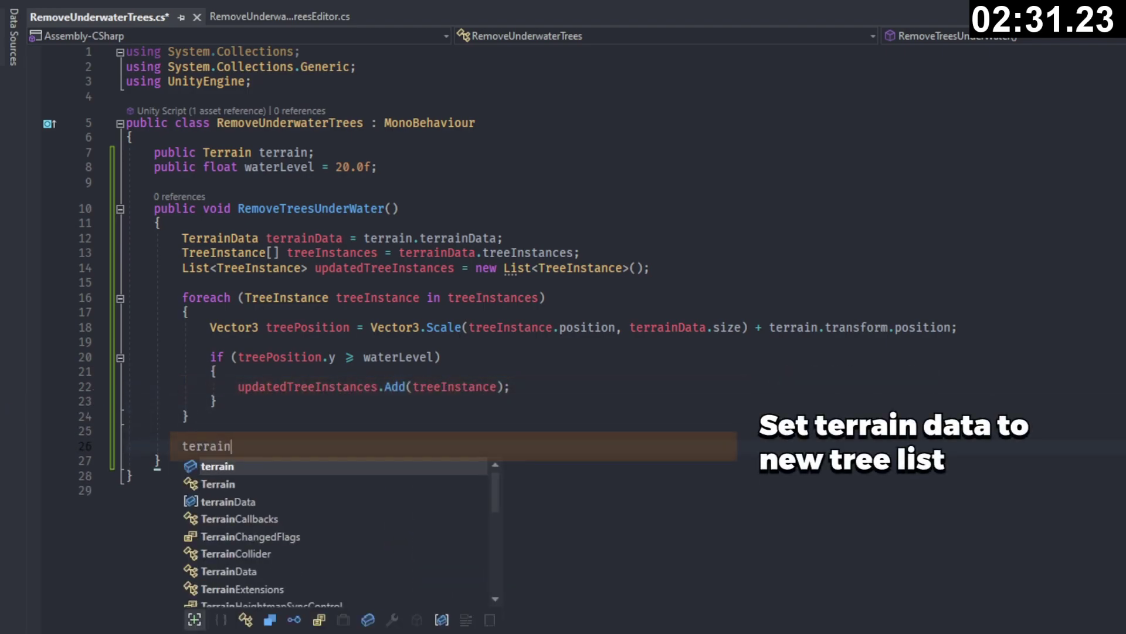
{"action": "type", "text": "Data.treeInstances = updatedTreeInstances.ToArray();"}
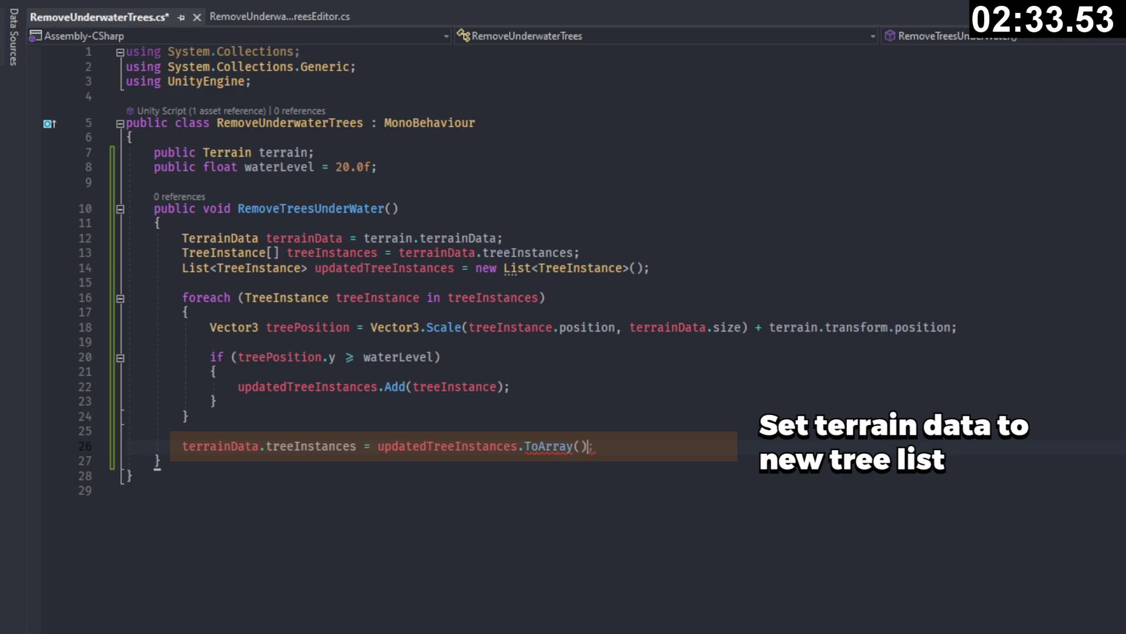
{"action": "key", "text": "ctrl+s"}
{"action": "left_click", "coordinate": [1117, 157]}
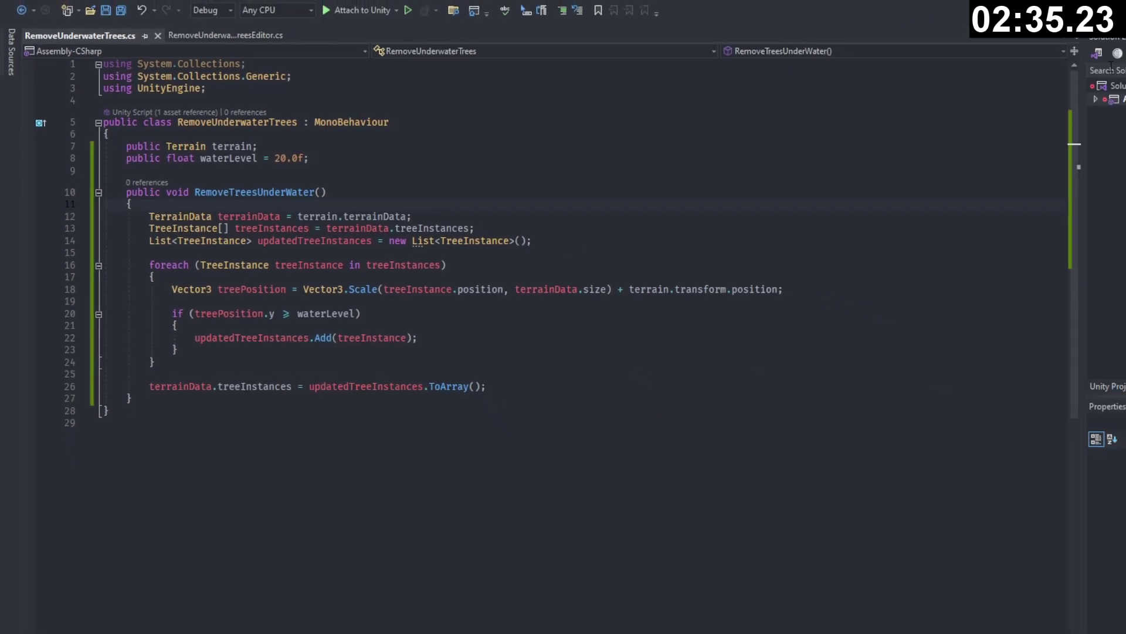
Switch to Unity and create an empty game object named RemoveTrees in the scene.
{"action": "key", "text": "alt+Tab"}
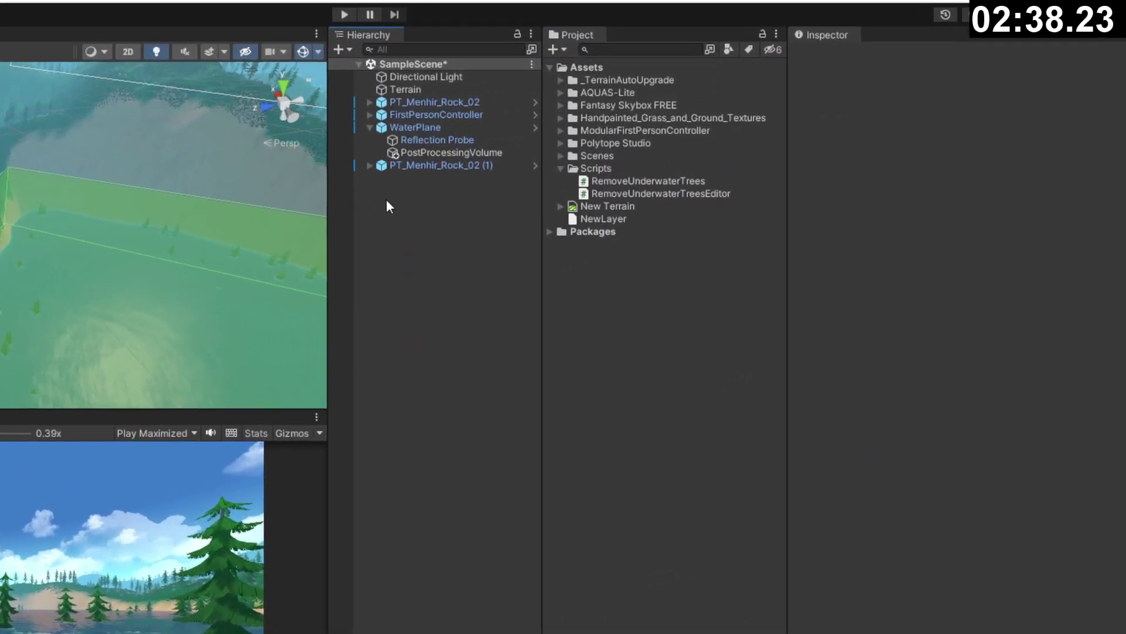
{"action": "right_click", "coordinate": [574, 169]}
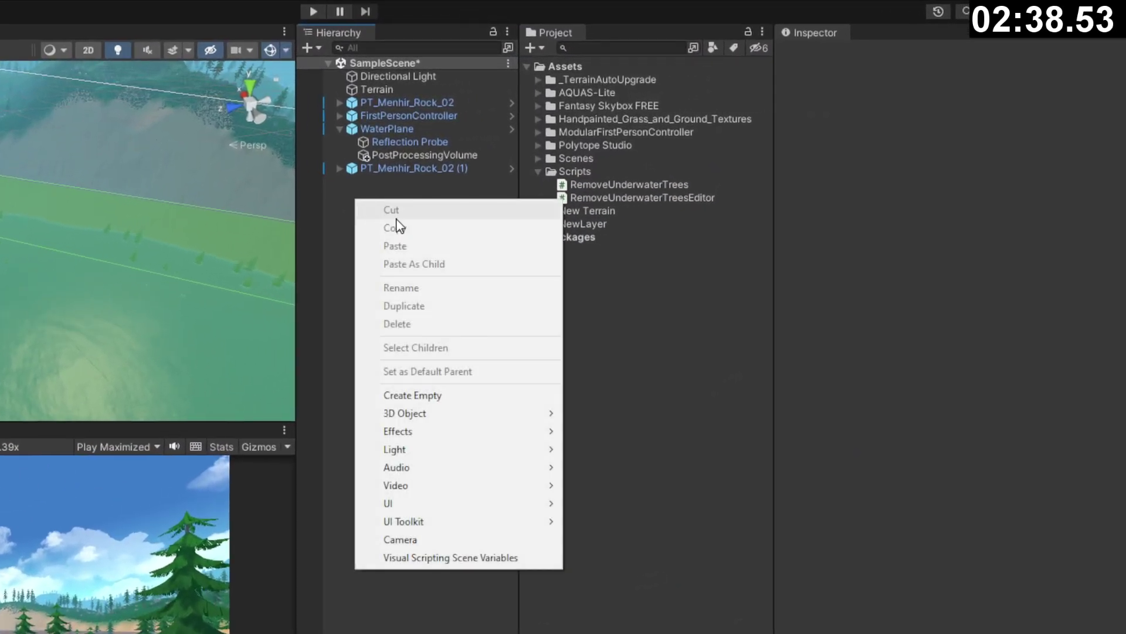
{"action": "left_click", "coordinate": [455, 396]}
{"action": "type", "text": "RemoveTrees"}
{"action": "key", "text": "Return"}
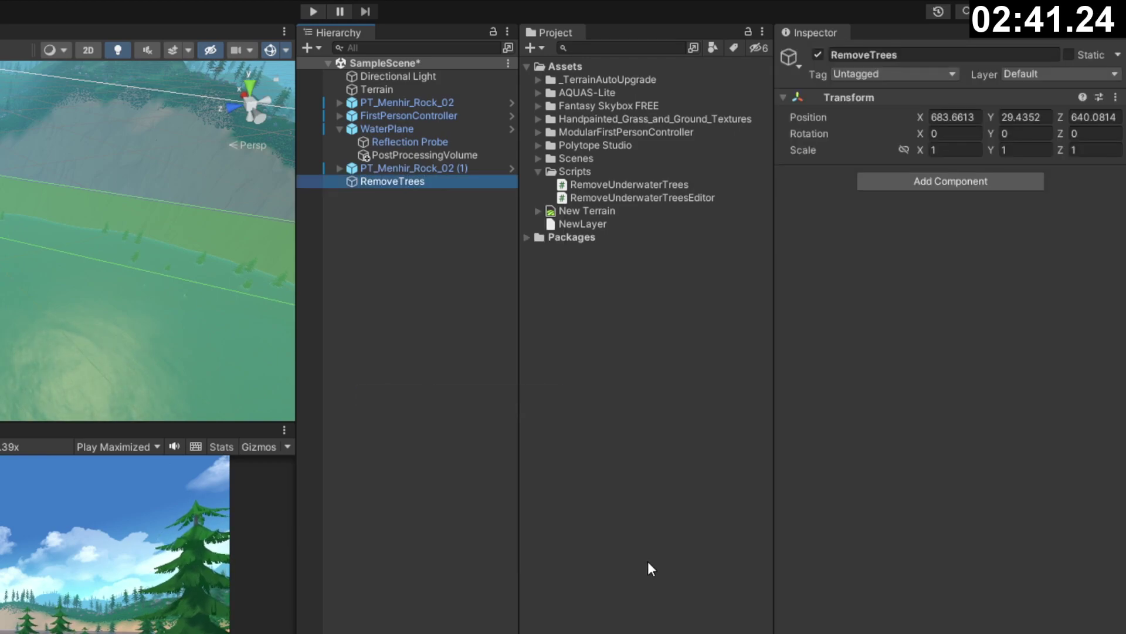
Attach the Remove Underwater Trees script to RemoveTrees, with the scene's Terrain assigned and a water level of 24.
{"action": "left_click", "coordinate": [962, 181]}
{"action": "type", "text": "Remove"}
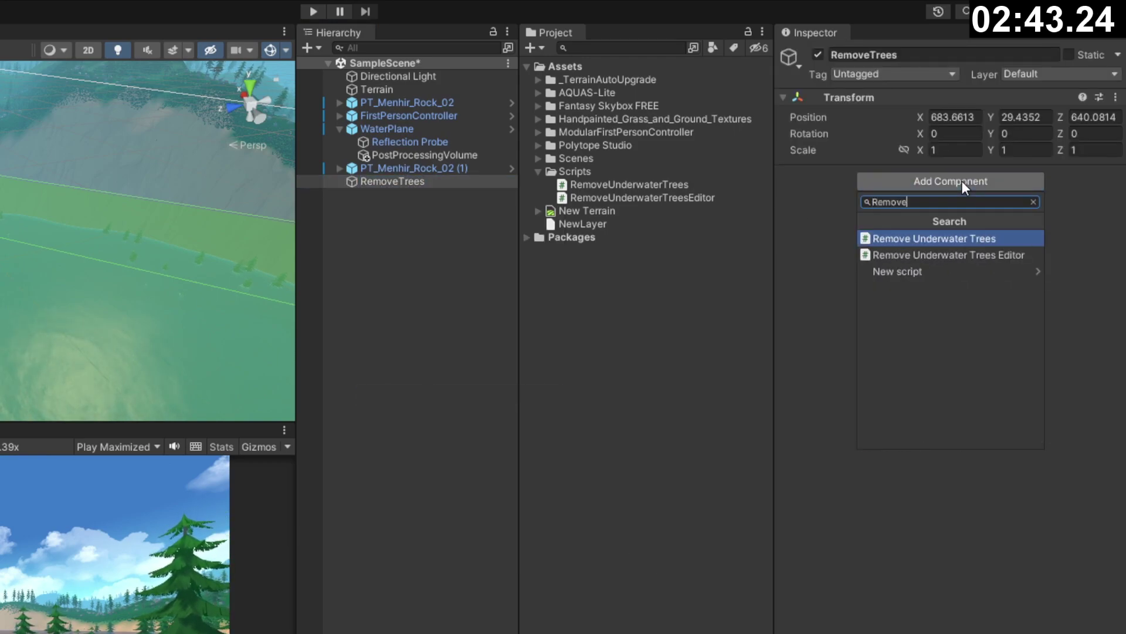
{"action": "left_click", "coordinate": [942, 241]}
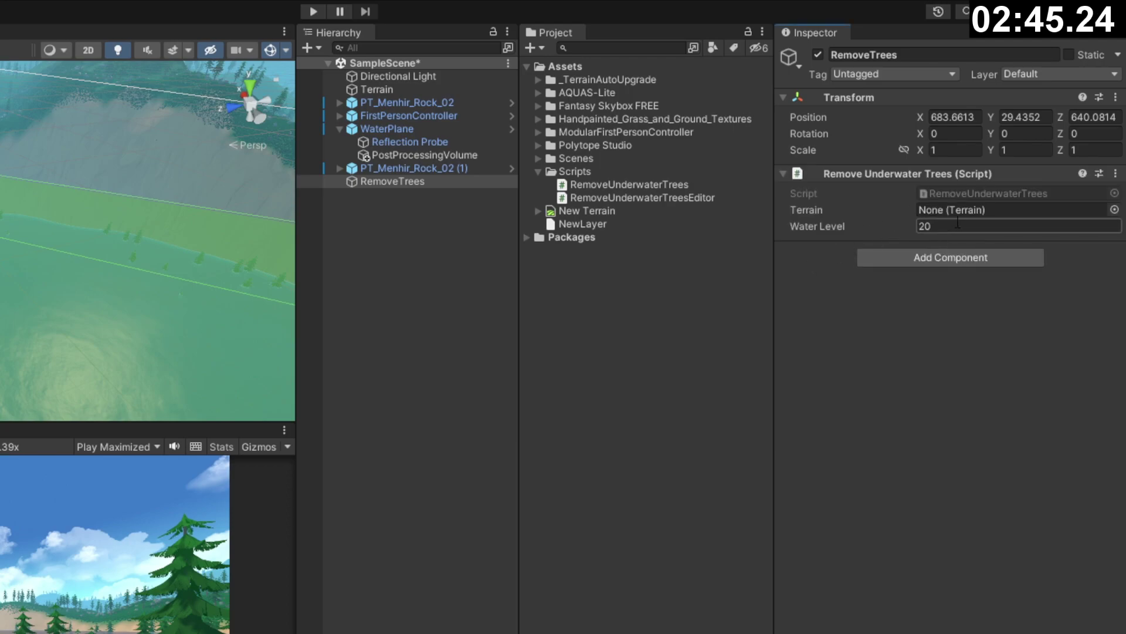
{"action": "left_click_drag", "start_coordinate": [340, 90], "coordinate": [938, 212]}
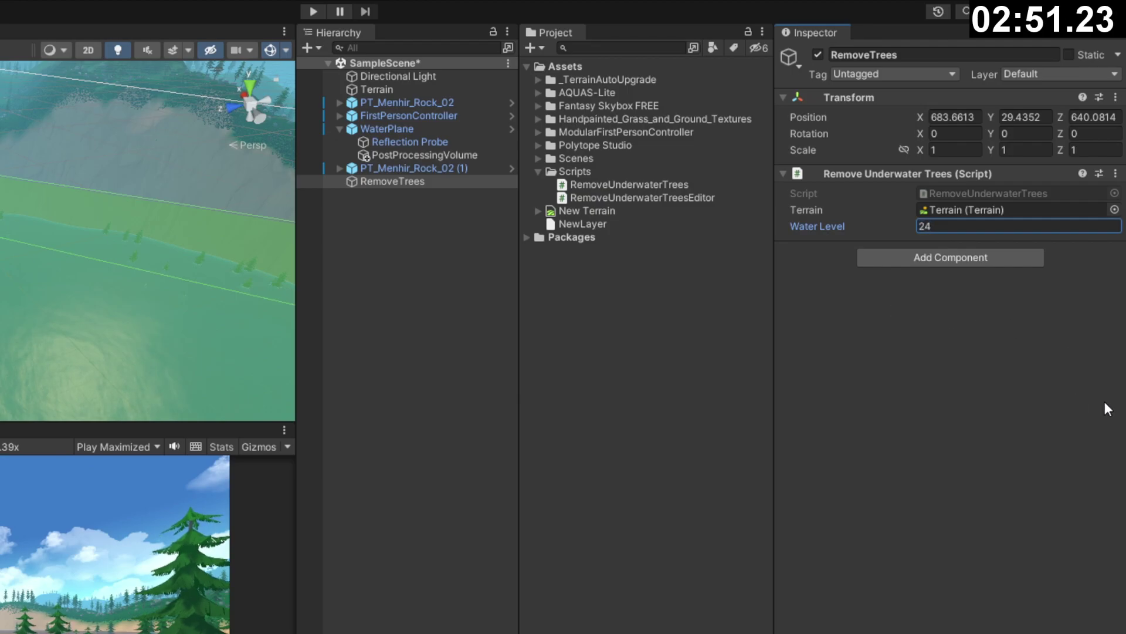
{"action": "left_click", "coordinate": [1011, 382]}
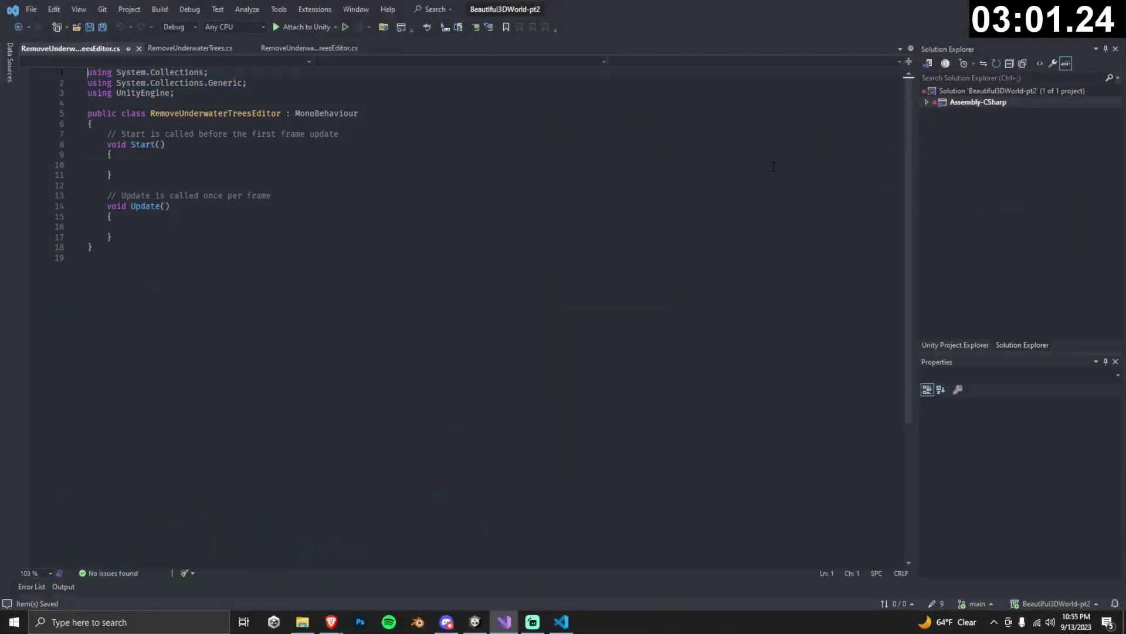
Delete the default Start and Update methods from the RemoveUnderwaterTreesEditor script in Visual Studio.
{"action": "left_click", "coordinate": [732, 168]}
{"action": "left_click_drag", "start_coordinate": [112, 260], "coordinate": [77, 144]}
{"action": "key", "text": "BackSpace"}
Add a using UnityEditor; directive below using UnityEngine in the RemoveUnderwaterTreesEditor script.
{"action": "left_click", "coordinate": [203, 96]}
{"action": "key", "text": "Return"}
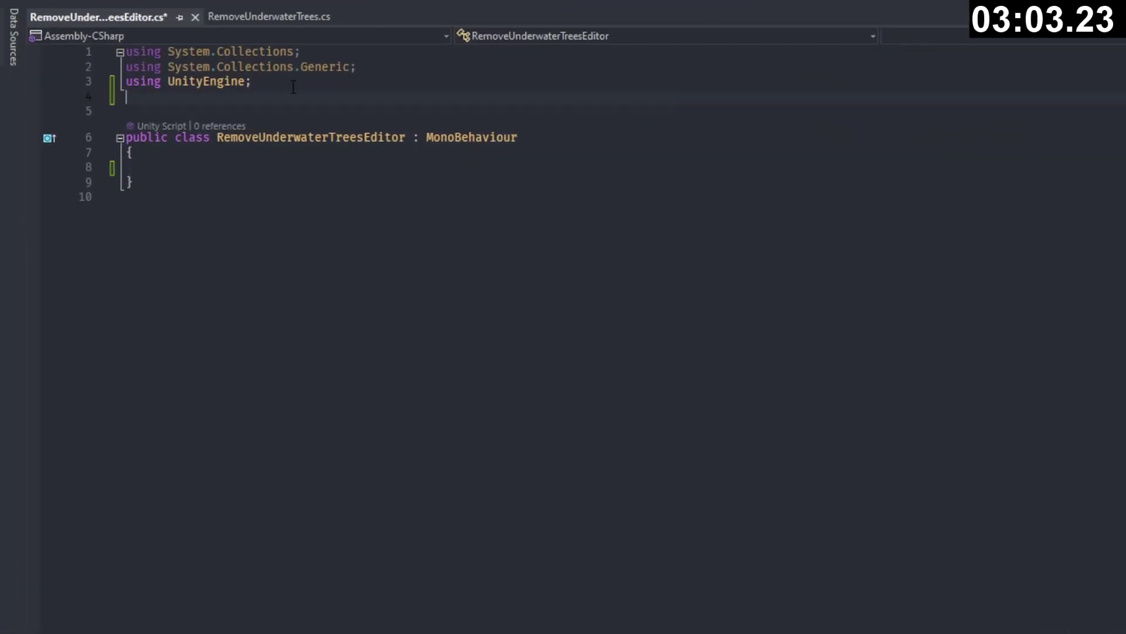
{"action": "type", "text": "using UnityEditor;"}
{"action": "key", "text": "Return"}
{"action": "key", "text": "Return"}
Add the attribute [CustomEditor(typeof(RemoveUnderwaterTrees))] above the class and make it inherit from Editor instead of MonoBehaviour.
{"action": "type", "text": "["}
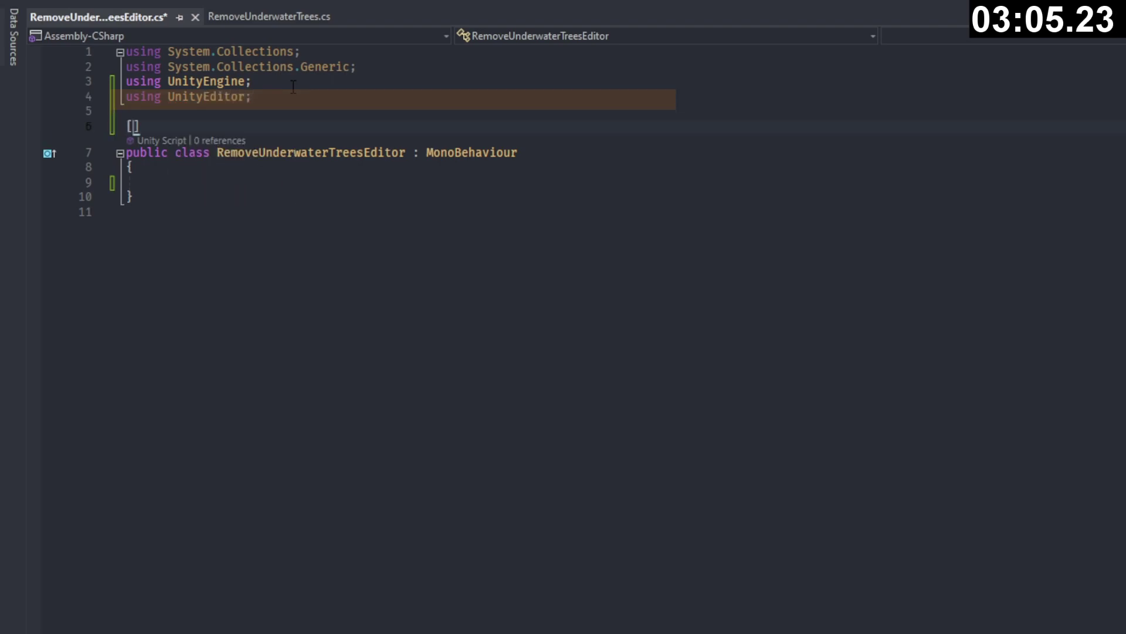
{"action": "type", "text": "CustomEditor(typeof(RemoveU"}
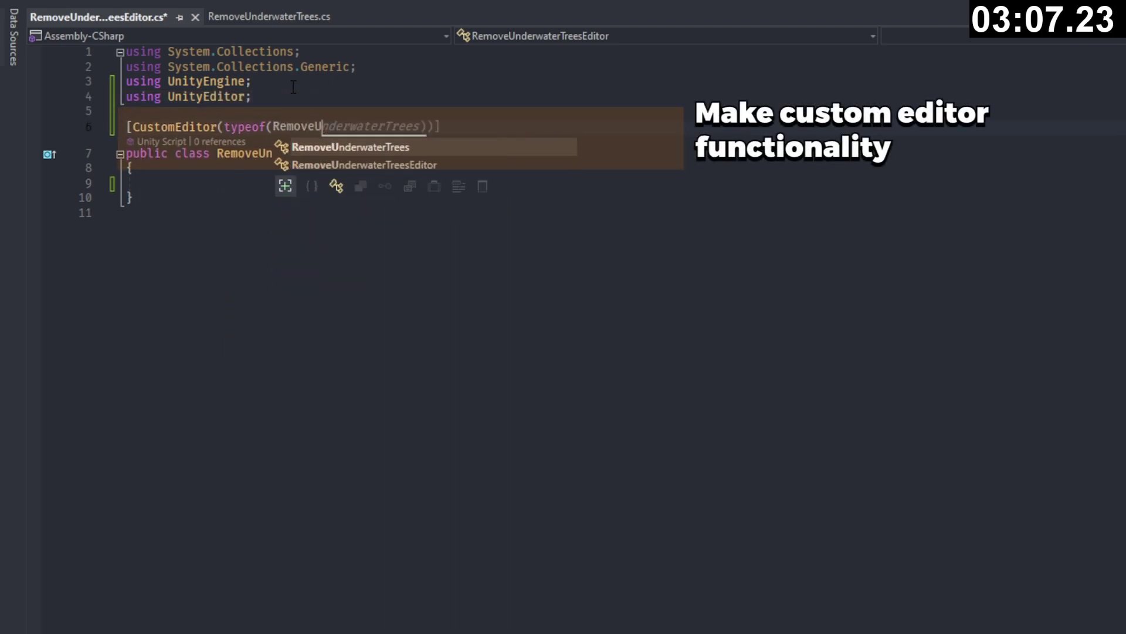
{"action": "type", "text": "nderwaterTrees))]"}
{"action": "double_click", "coordinate": [491, 152]}
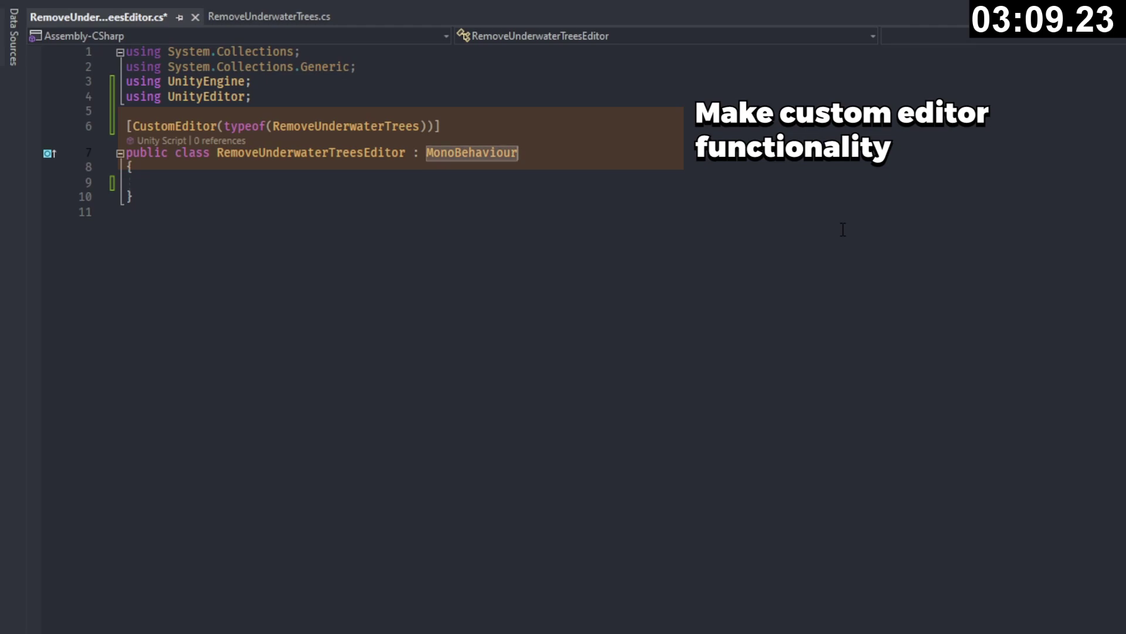
{"action": "type", "text": "Editor"}
Add a public override void OnInspectorGUI() method to the RemoveUnderwaterTreesEditor class.
{"action": "left_click", "coordinate": [226, 183]}
{"action": "type", "text": "public over"}
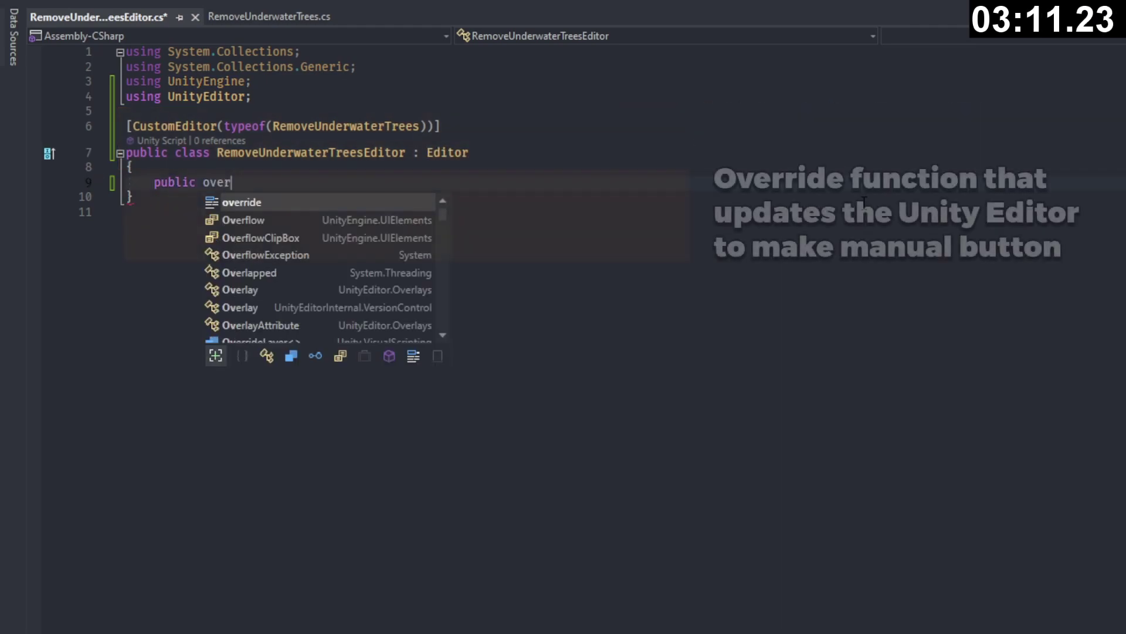
{"action": "type", "text": "ride void OnInspectorGUI()"}
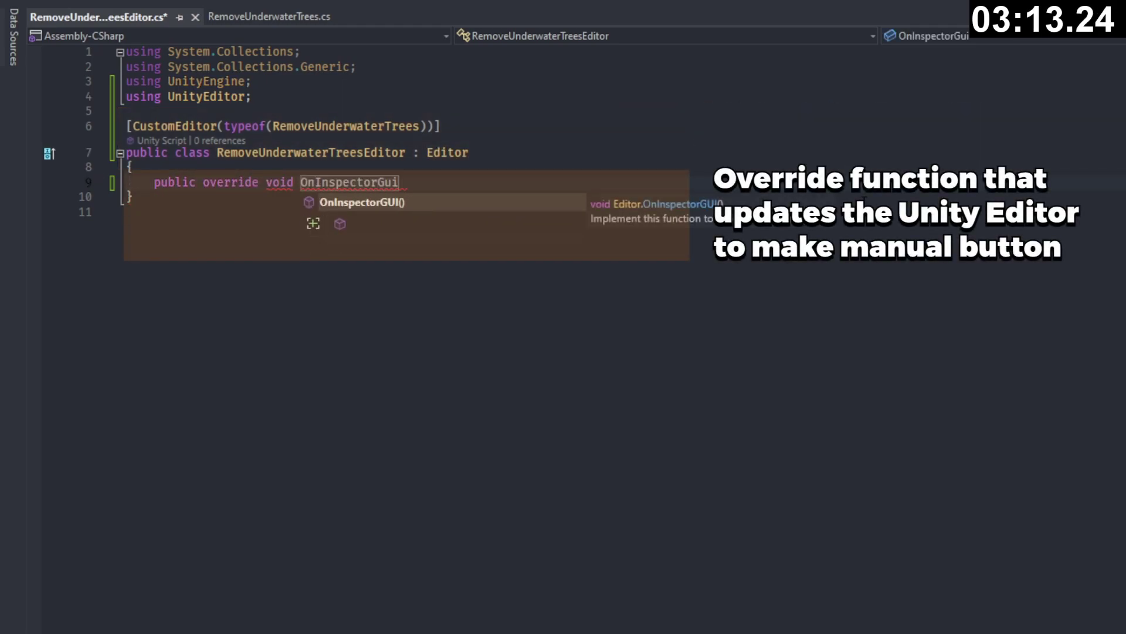
{"action": "key", "text": "Return"}
{"action": "type", "text": "{"}
In OnInspectorGUI, call DrawDefaultInspector() and declare RemoveUnderwaterTrees underwaterTreesScript = (RemoveUnderwaterTrees)target;.
{"action": "key", "text": "Return"}
{"action": "type", "text": "DrawDefaultInspector();"}
{"action": "key", "text": "Return"}
{"action": "type", "text": "RemoveUnderwaterTrees underwaterTreesScript = (RemoveUnderwaterTre"}
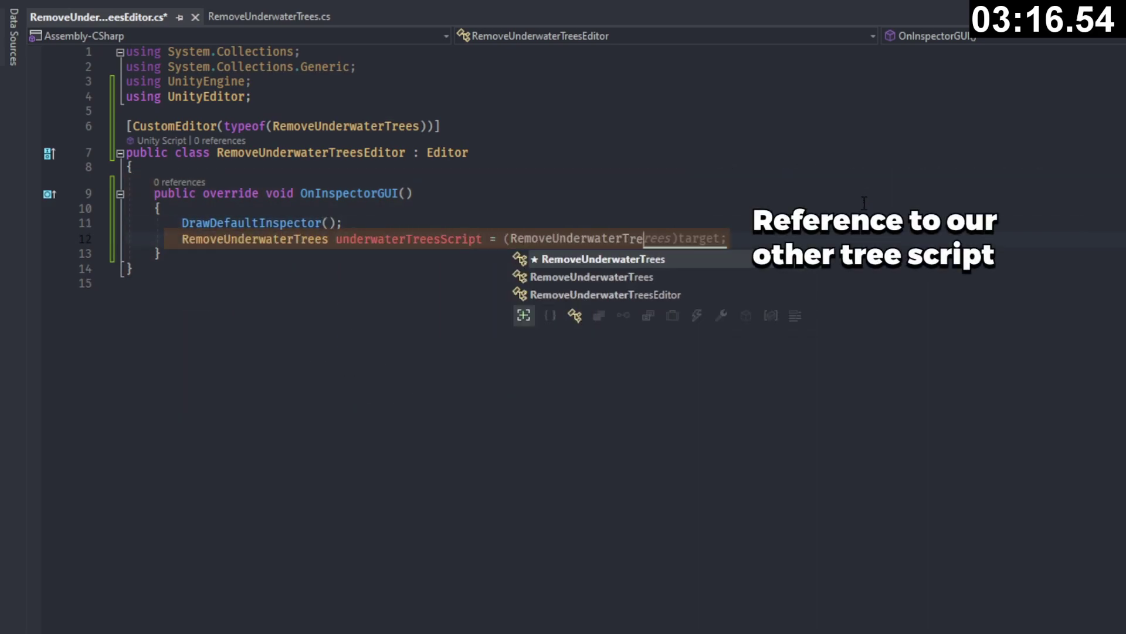
{"action": "key", "text": "Tab"}
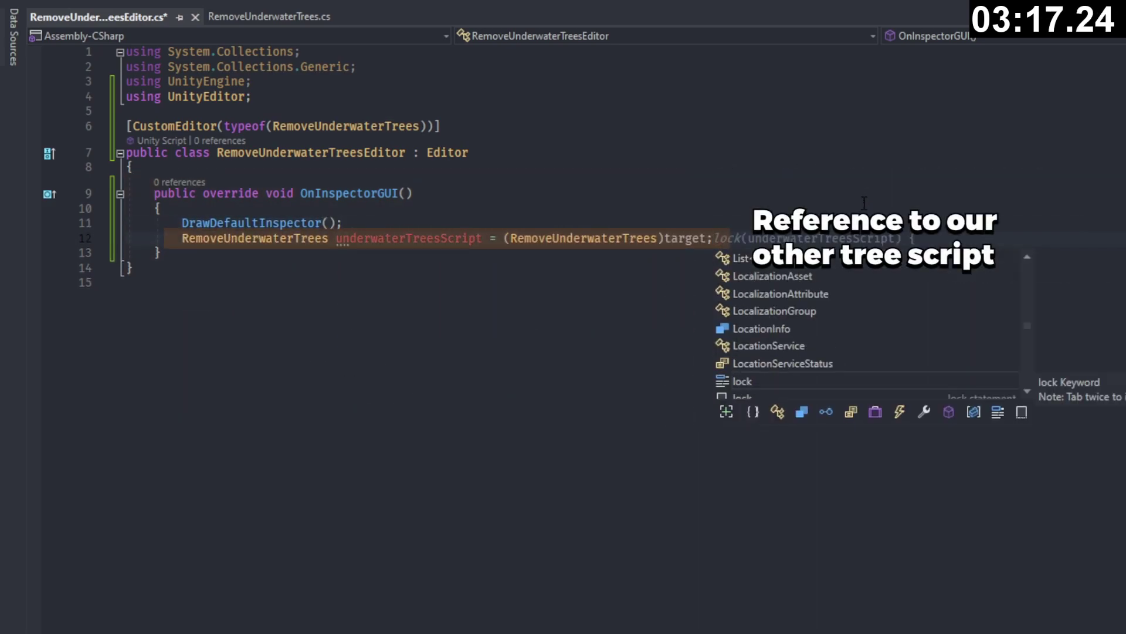
Add an if (GUILayout.Button("Remove Underwater Trees")) block below the script reference in OnInspectorGUI.
{"action": "key", "text": "Return"}
{"action": "key", "text": "Return"}
{"action": "type", "text": "if (GUILayout.Button(\"R"}
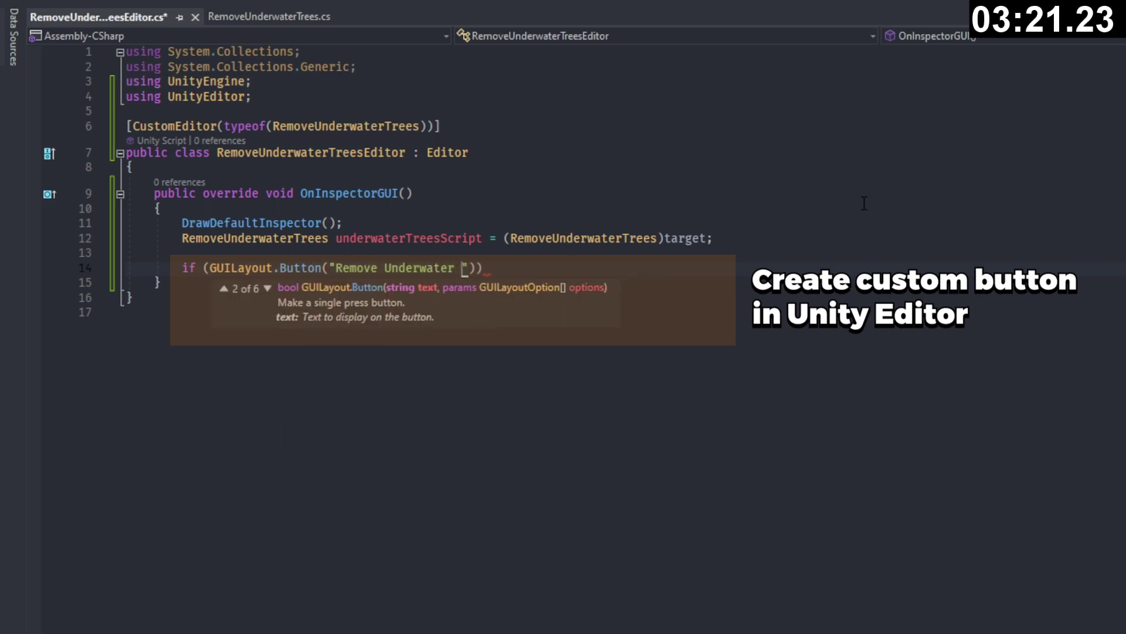
{"action": "type", "text": "emove Underwater Trees\""}
{"action": "key", "text": "End"}
{"action": "key", "text": "Return"}
{"action": "type", "text": "{"}
{"action": "key", "text": "Return"}
Call underwaterTreesScript.RemoveTreesUnderWater(); inside the button block and save the script.
{"action": "type", "text": "und"}
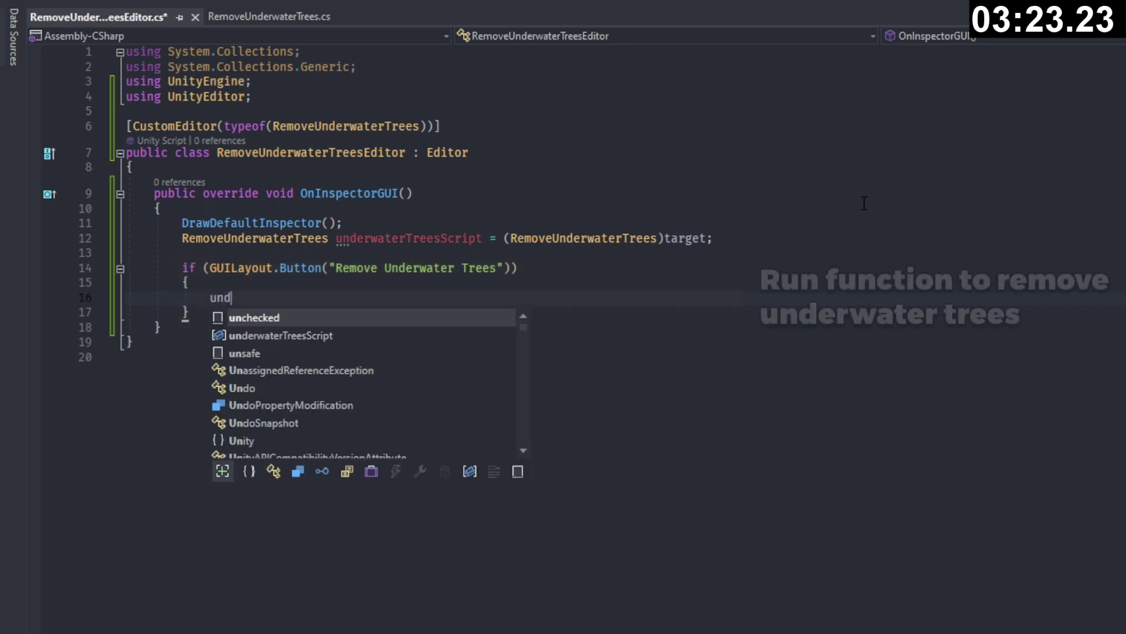
{"action": "type", "text": "erwaterTrees"}
{"action": "key", "text": "Tab"}
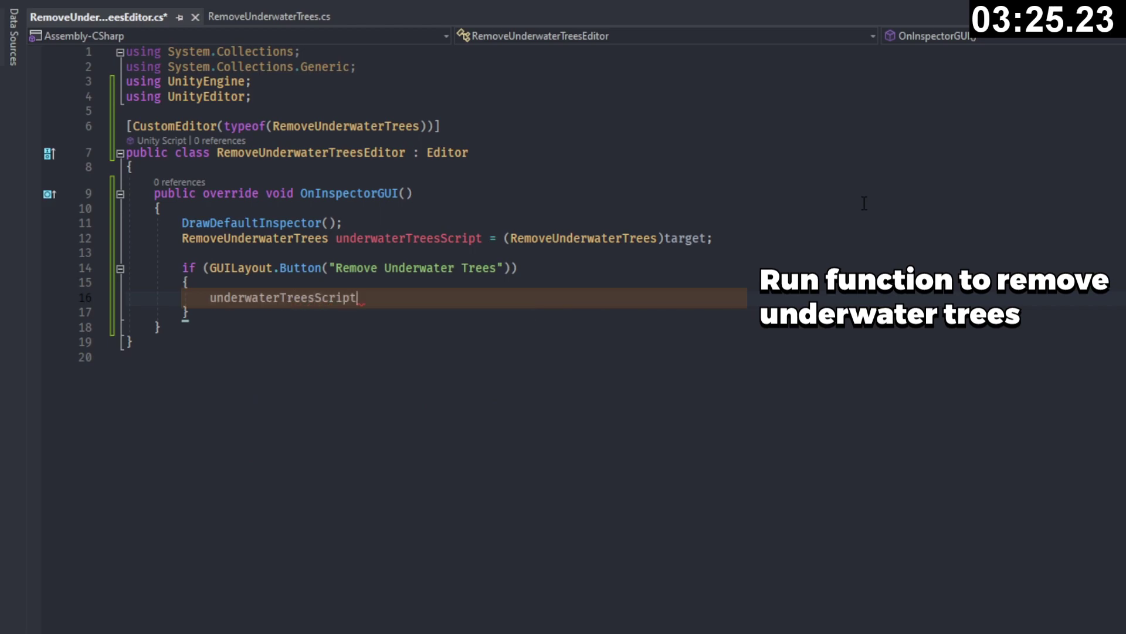
{"action": "type", "text": ".RemoveTre"}
{"action": "key", "text": "Tab"}
{"action": "type", "text": "("}
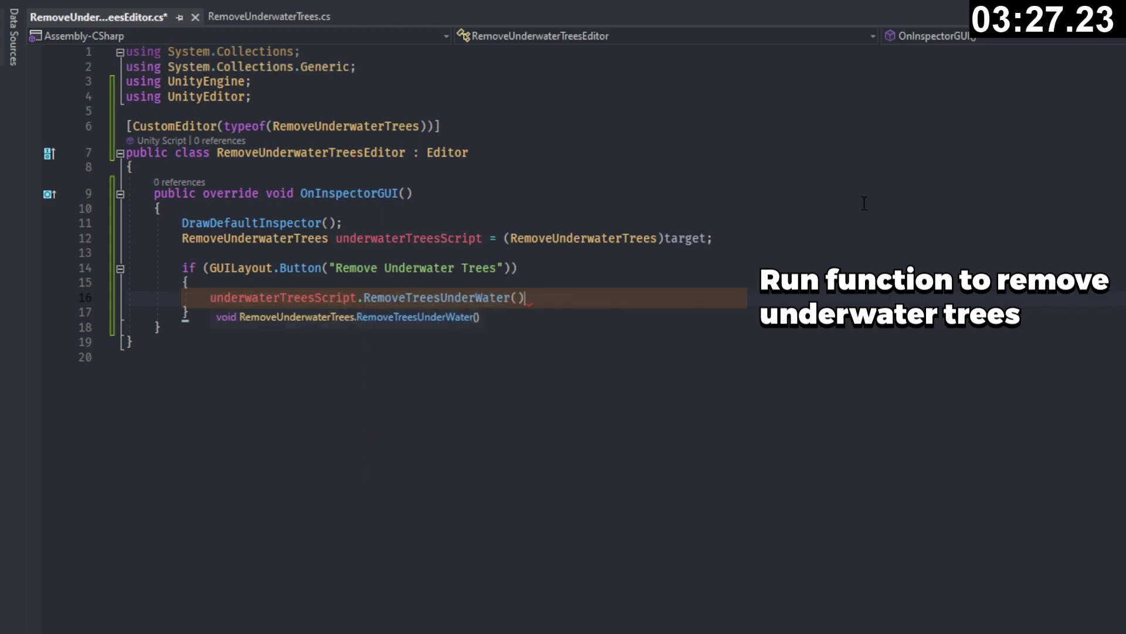
{"action": "type", "text": ");"}
{"action": "key", "text": "ctrl+s"}
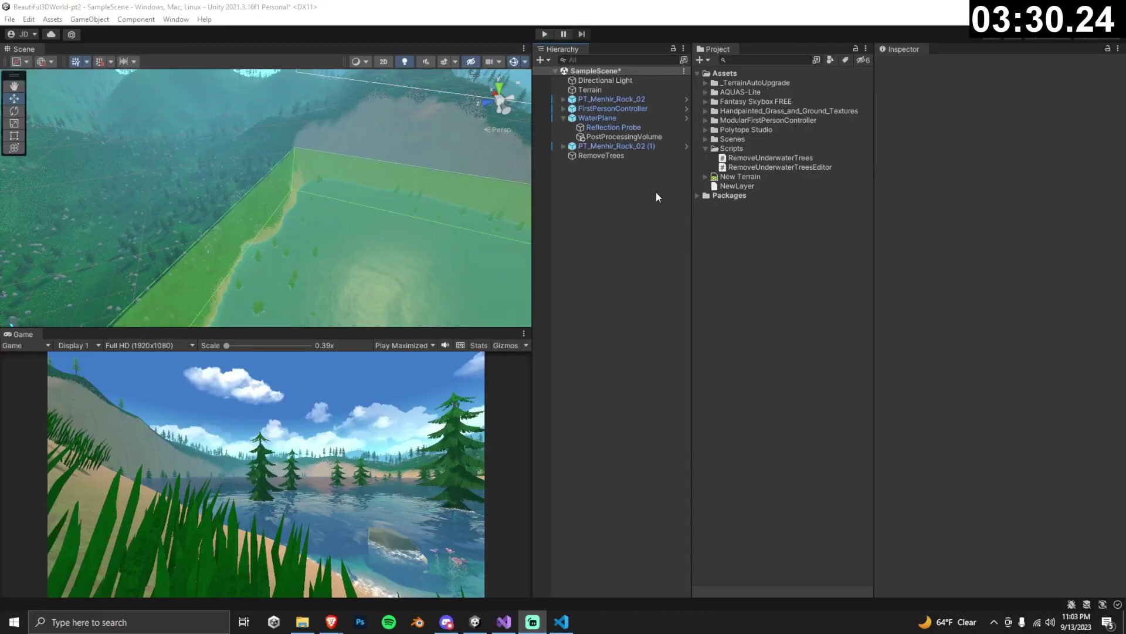
Switch to Unity, run Remove Underwater Trees on the RemoveTrees object, and play the scene to walk through the world.
{"action": "left_click", "coordinate": [606, 156]}
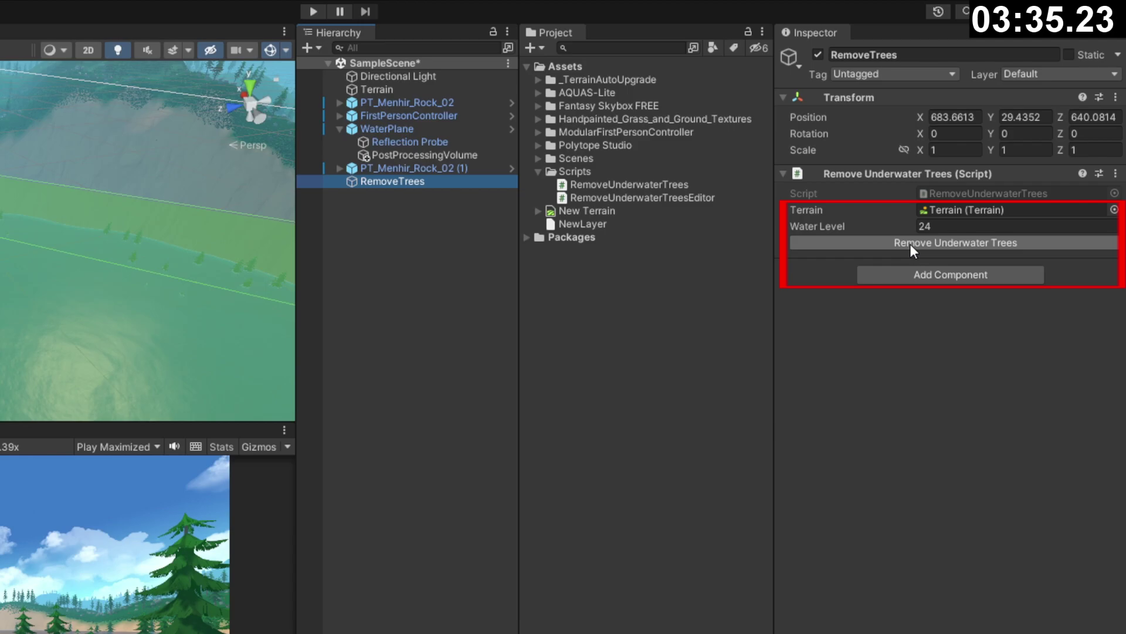
{"action": "left_click", "coordinate": [910, 244]}
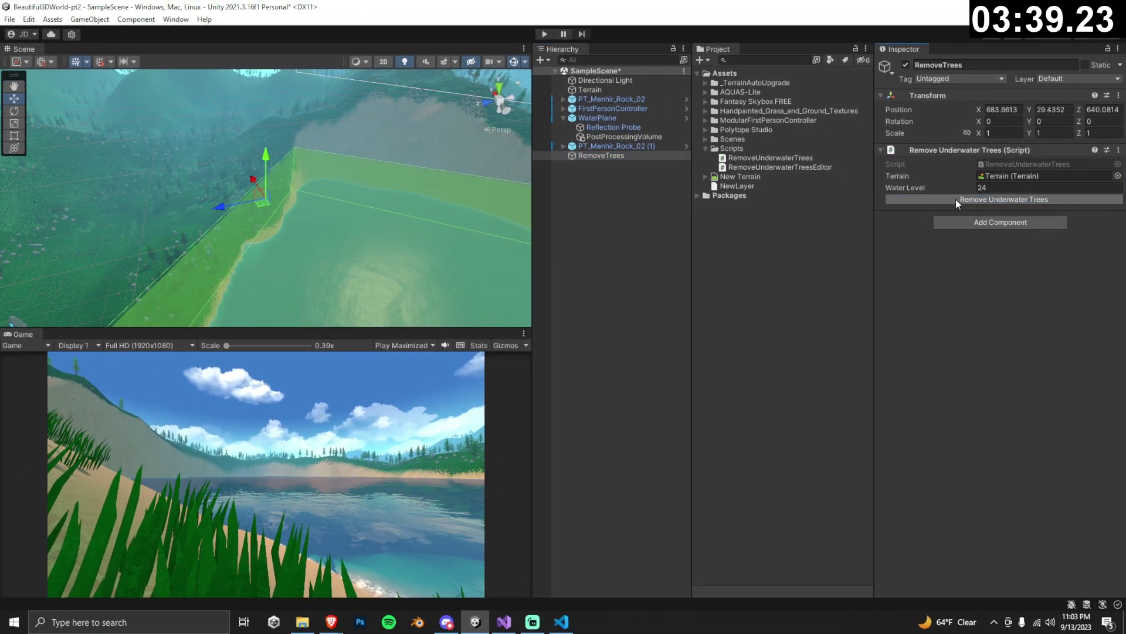
{"action": "left_click", "coordinate": [544, 34]}
{"action": "key", "text": "w"}
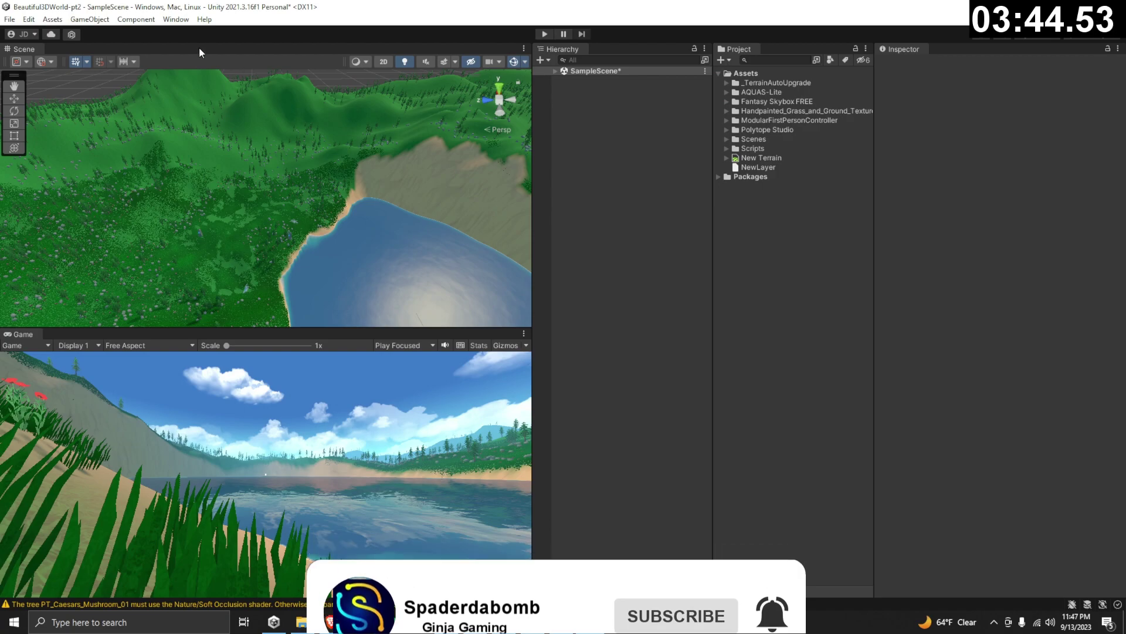
Switch the editor to a layout with one large Scene view above the Hierarchy and Project, and expand SampleScene.
{"action": "left_click", "coordinate": [177, 19]}
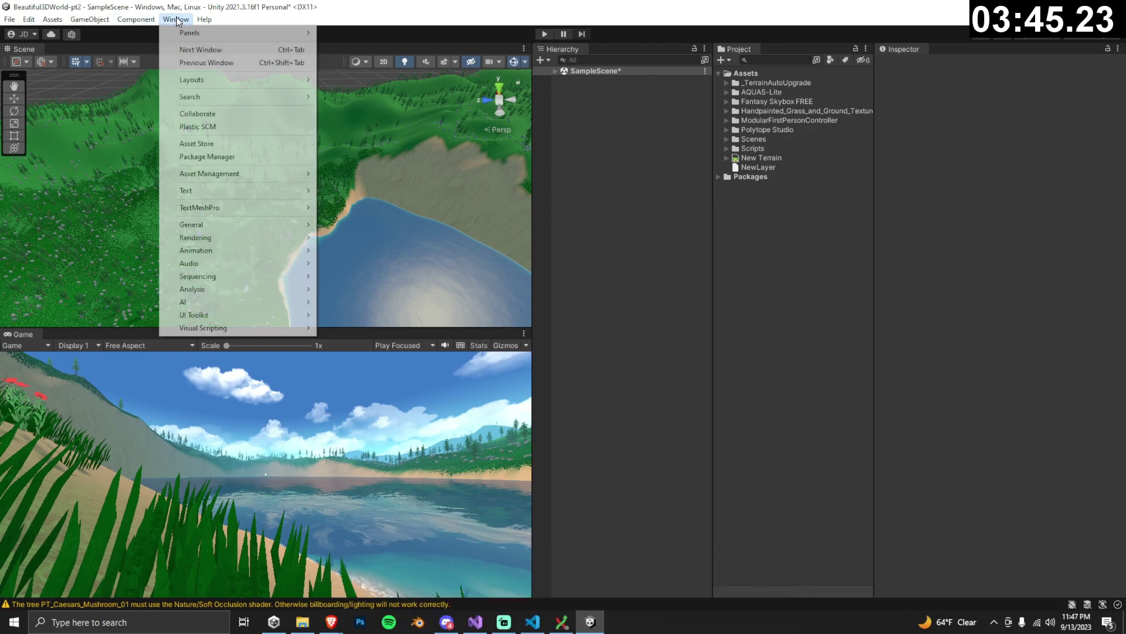
{"action": "mouse_move", "coordinate": [223, 75]}
{"action": "left_click", "coordinate": [355, 144]}
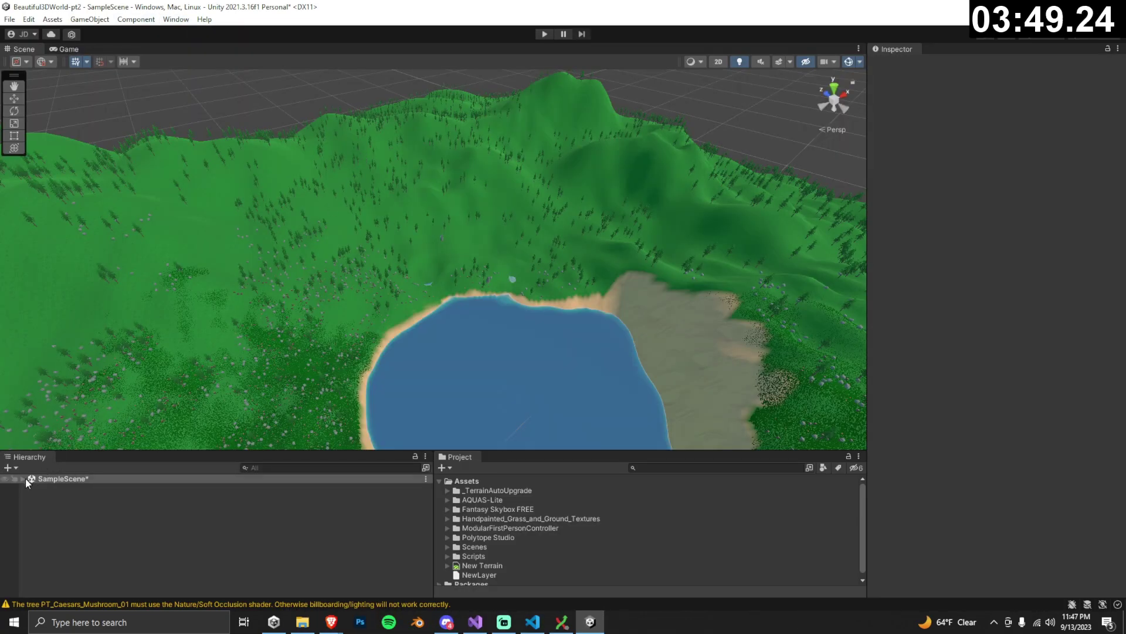
{"action": "left_click", "coordinate": [22, 479]}
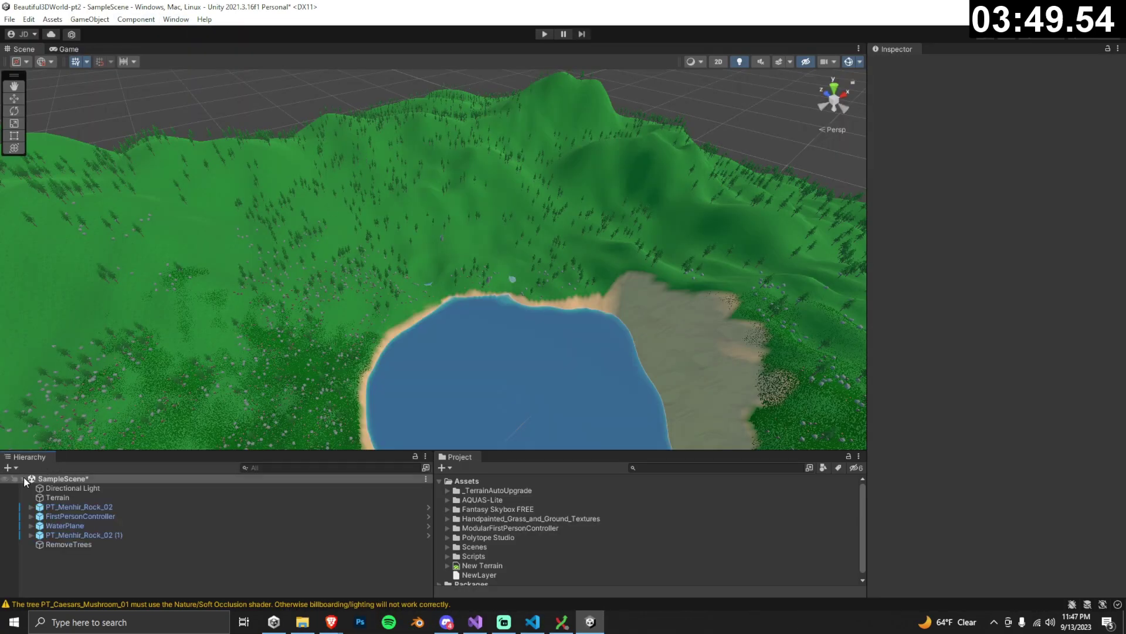
Set the Terrain's Tree Distance to 3877 and its Billboard Start to 216.
{"action": "left_click", "coordinate": [66, 499]}
{"action": "left_click_drag", "start_coordinate": [1044, 396], "coordinate": [1012, 399]}
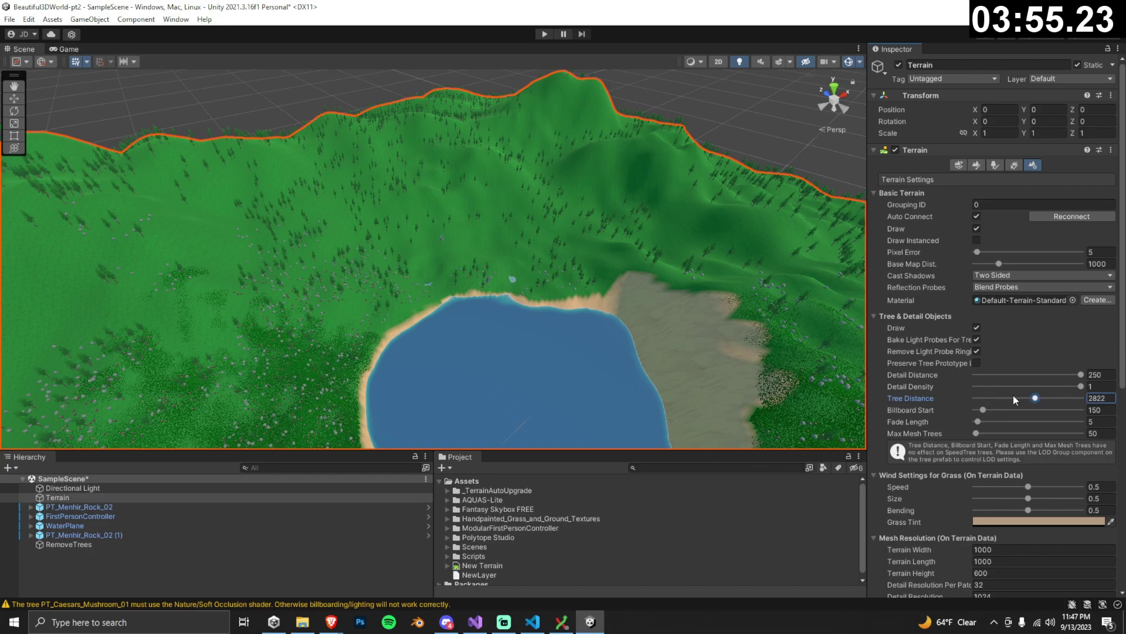
{"action": "left_click_drag", "start_coordinate": [983, 411], "coordinate": [1019, 410]}
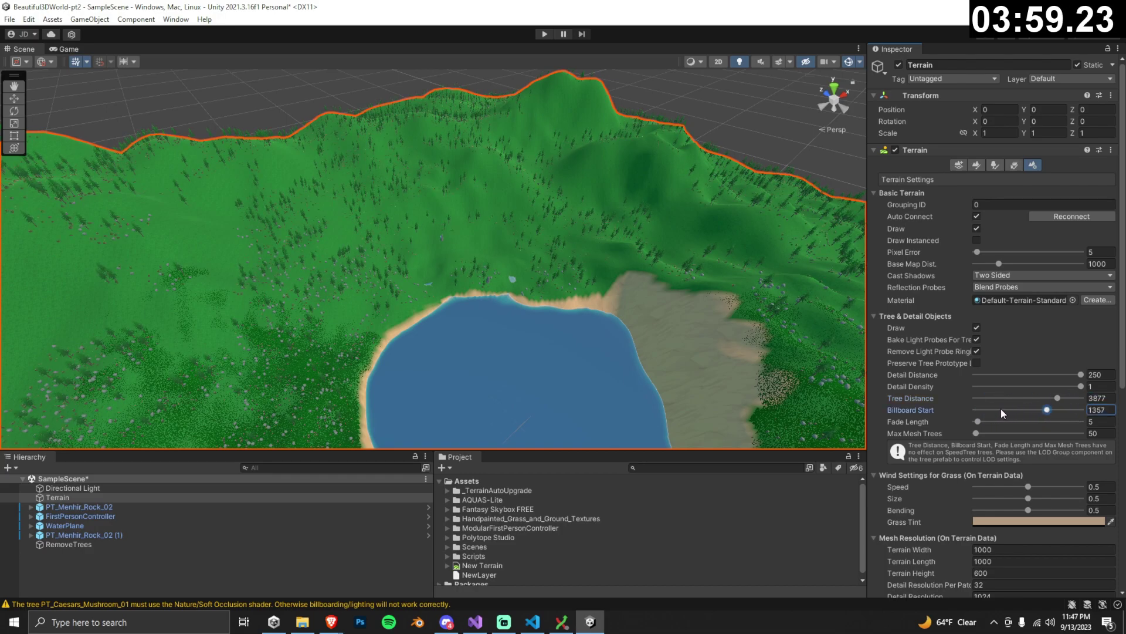
{"action": "left_click_drag", "start_coordinate": [1001, 408], "coordinate": [988, 408]}
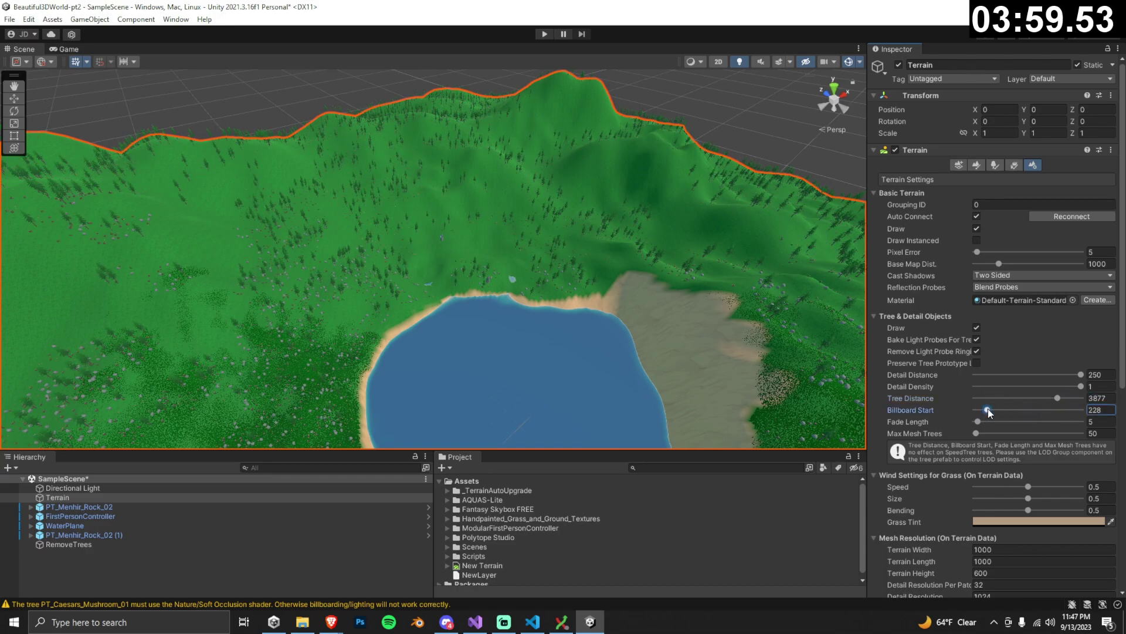
Locate the PT_Pine_Tree_03_green prefab through the terrain's painted pine tree settings and open it for editing.
{"action": "left_click", "coordinate": [994, 165]}
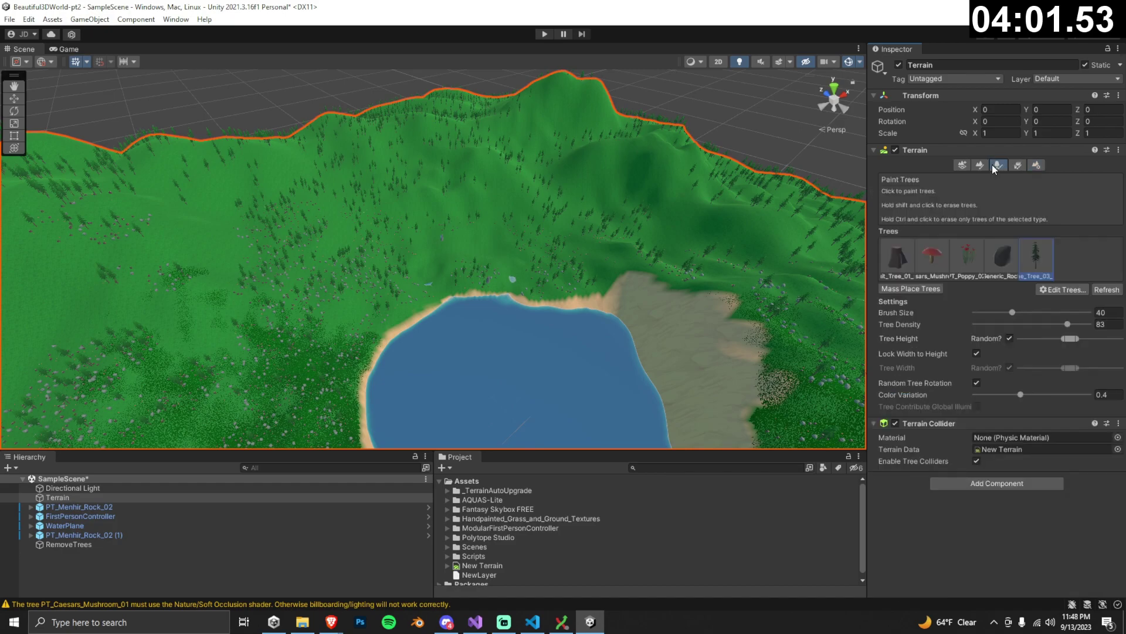
{"action": "left_click", "coordinate": [1058, 291]}
{"action": "left_click", "coordinate": [1065, 302]}
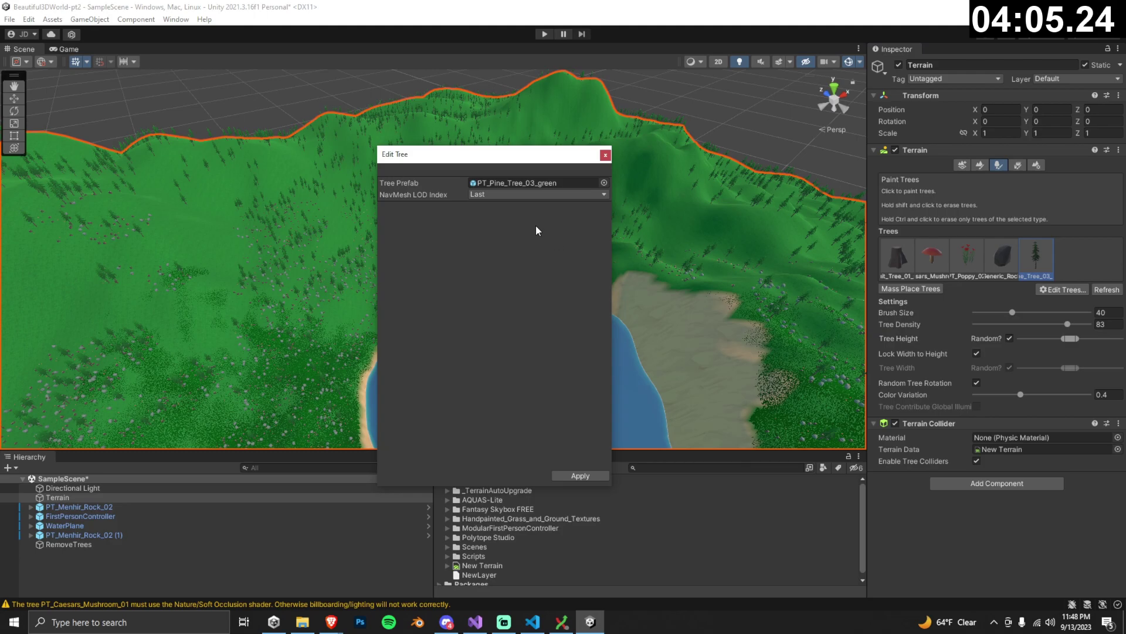
{"action": "left_click", "coordinate": [534, 184]}
{"action": "left_click", "coordinate": [605, 155]}
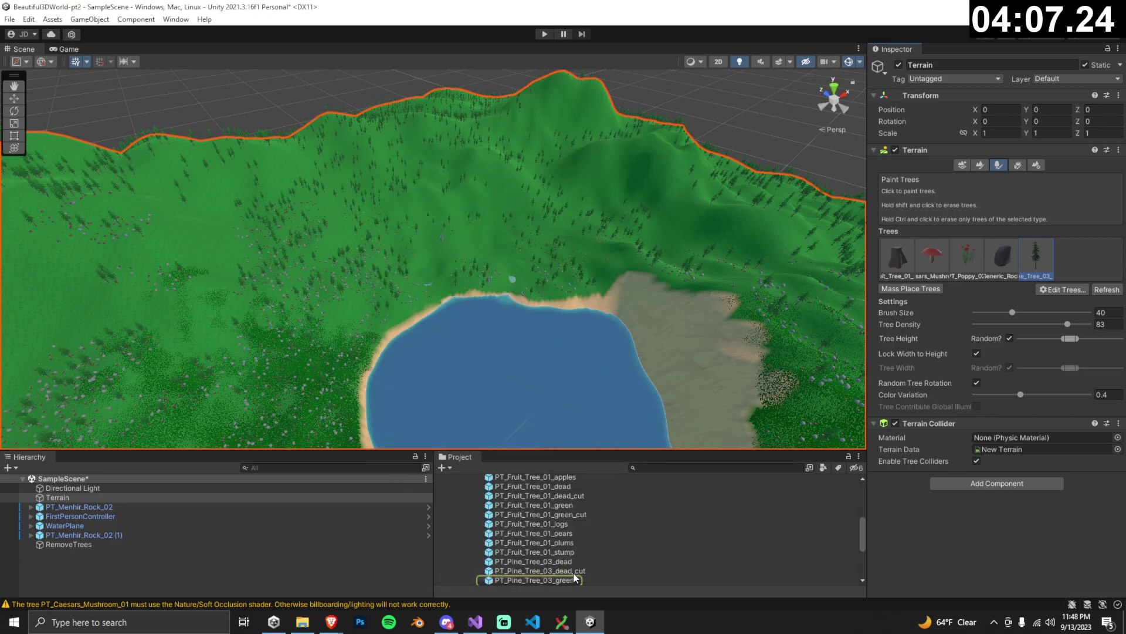
{"action": "left_click", "coordinate": [551, 580]}
{"action": "scroll", "coordinate": [564, 562], "scroll_direction": "down", "scroll_amount": 3}
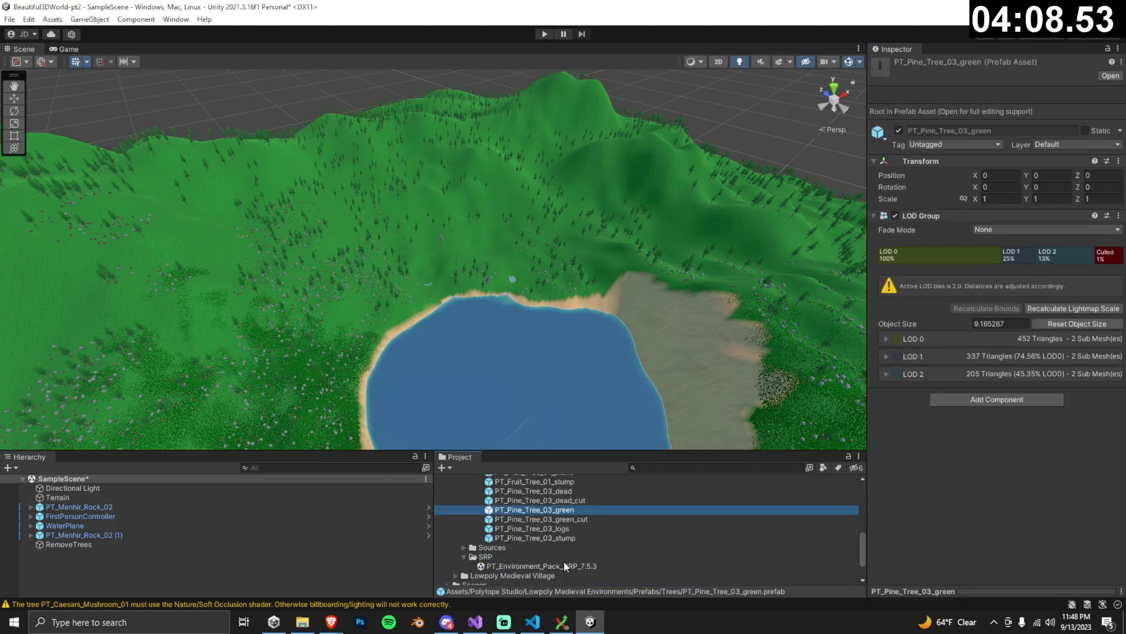
{"action": "double_click", "coordinate": [554, 511]}
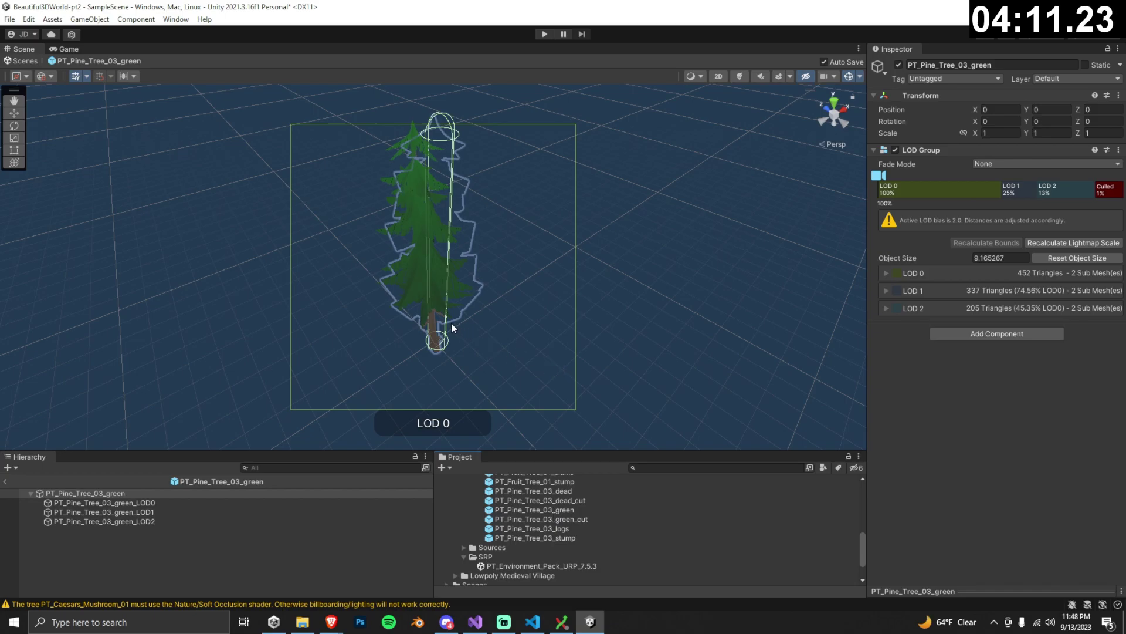
Inspect the LOD0, LOD1 and LOD2 meshes of the pine tree prefab and the root's LOD Group.
{"action": "left_click", "coordinate": [252, 503]}
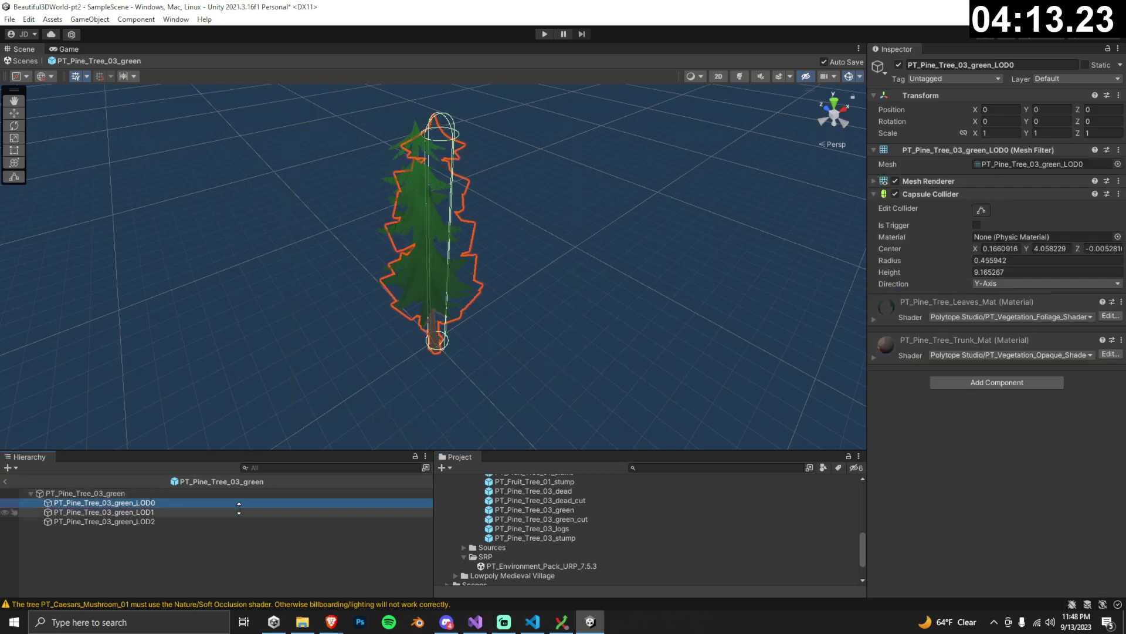
{"action": "left_click", "coordinate": [128, 511]}
{"action": "left_click", "coordinate": [131, 522]}
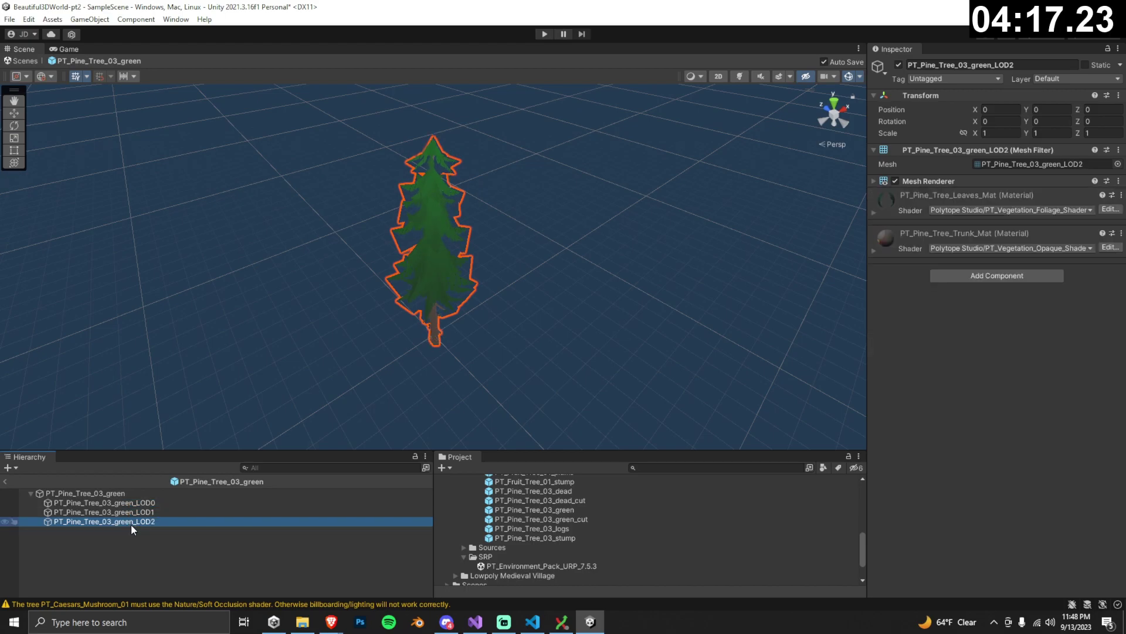
{"action": "left_click", "coordinate": [114, 493]}
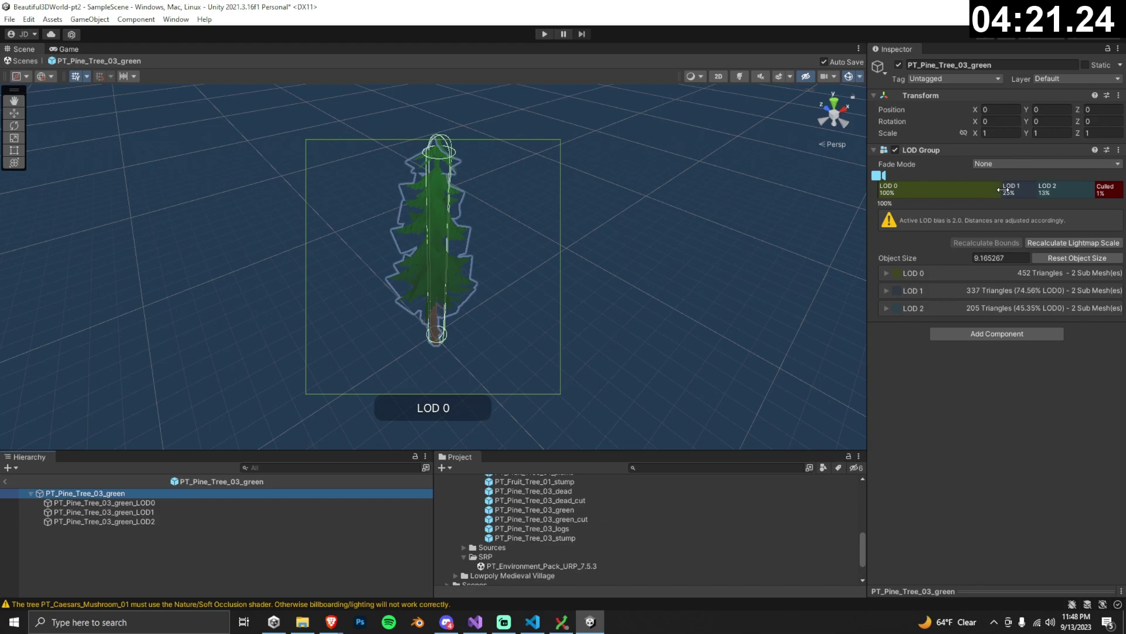
{"action": "scroll", "coordinate": [539, 275], "scroll_direction": "down", "scroll_amount": 4}
{"action": "scroll", "coordinate": [544, 272], "scroll_direction": "up", "scroll_amount": 6}
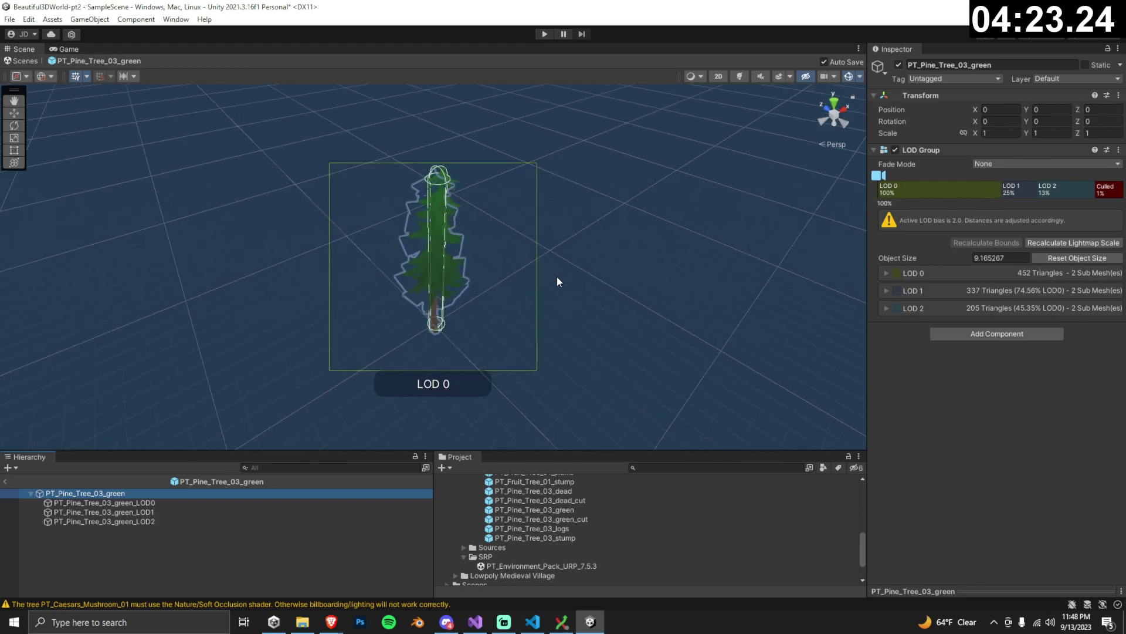
{"action": "scroll", "coordinate": [563, 276], "scroll_direction": "down", "scroll_amount": 2}
Set the pine's LOD 1 threshold to 50% and preview the level changes from close range out to the culled distance.
{"action": "left_click_drag", "start_coordinate": [1000, 187], "coordinate": [950, 187]}
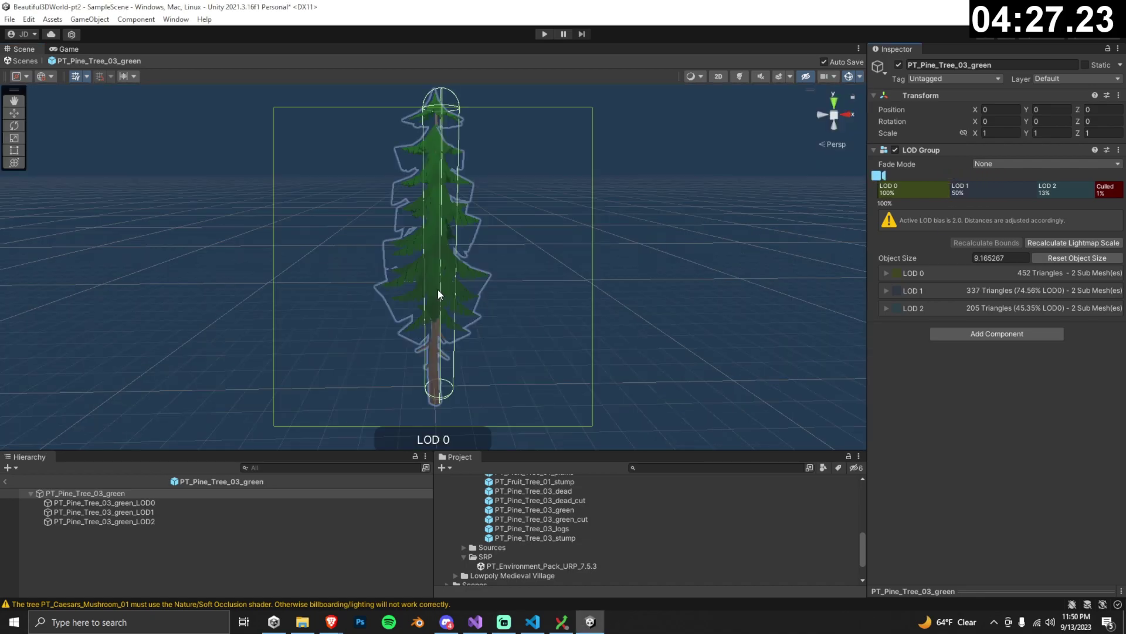
{"action": "scroll", "coordinate": [438, 290], "scroll_direction": "down", "scroll_amount": 5}
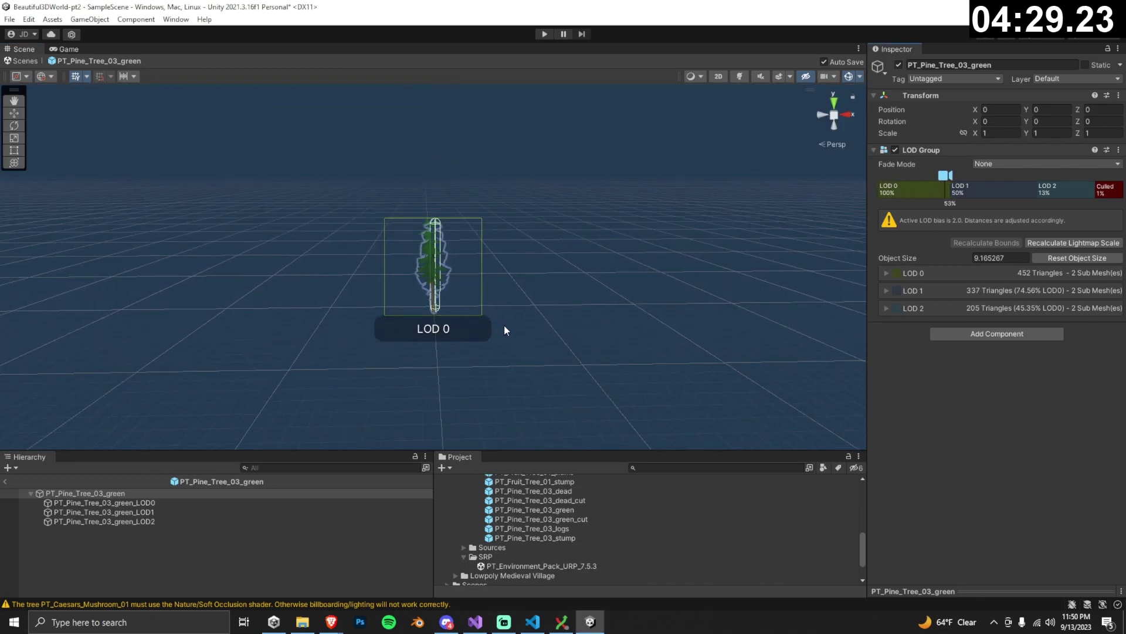
{"action": "scroll", "coordinate": [458, 319], "scroll_direction": "down", "scroll_amount": 2}
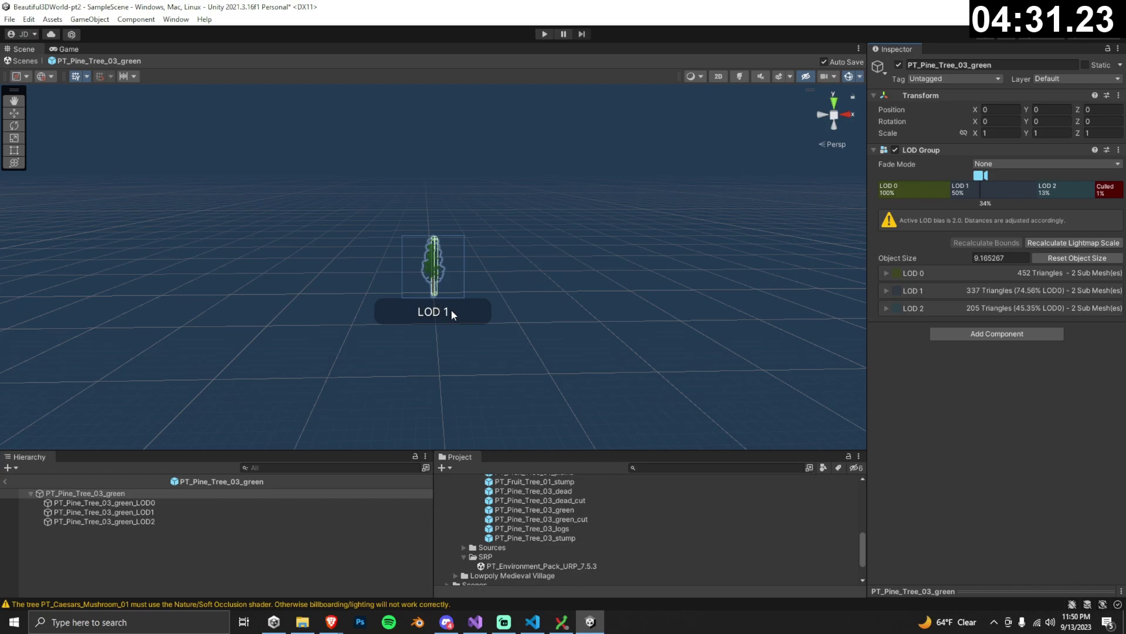
{"action": "scroll", "coordinate": [556, 332], "scroll_direction": "down", "scroll_amount": 6}
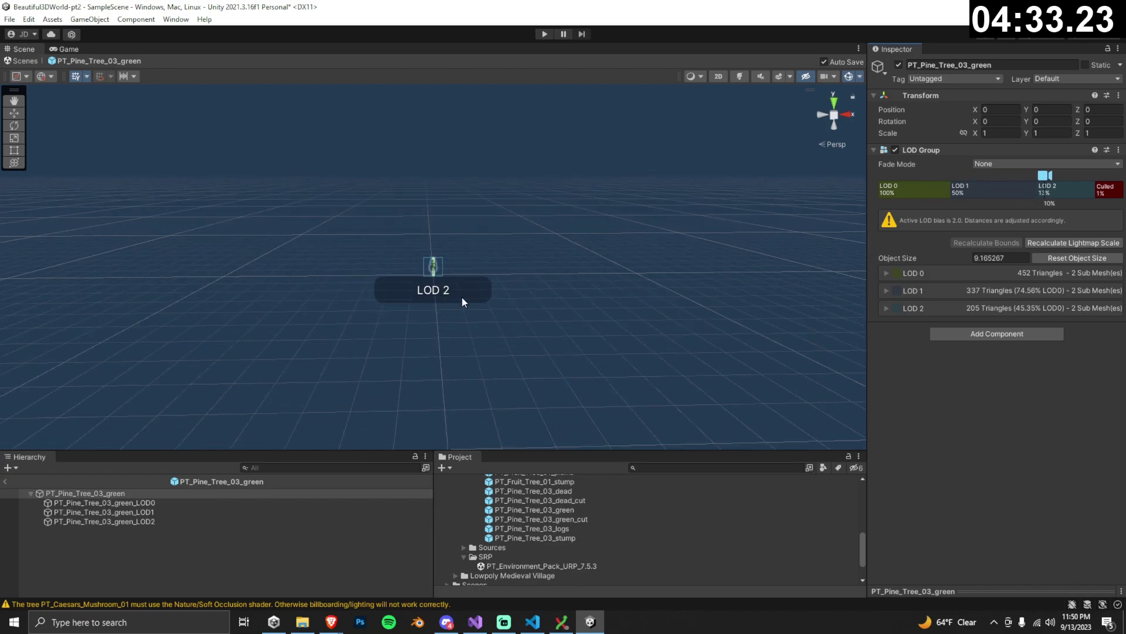
{"action": "scroll", "coordinate": [497, 325], "scroll_direction": "down", "scroll_amount": 6}
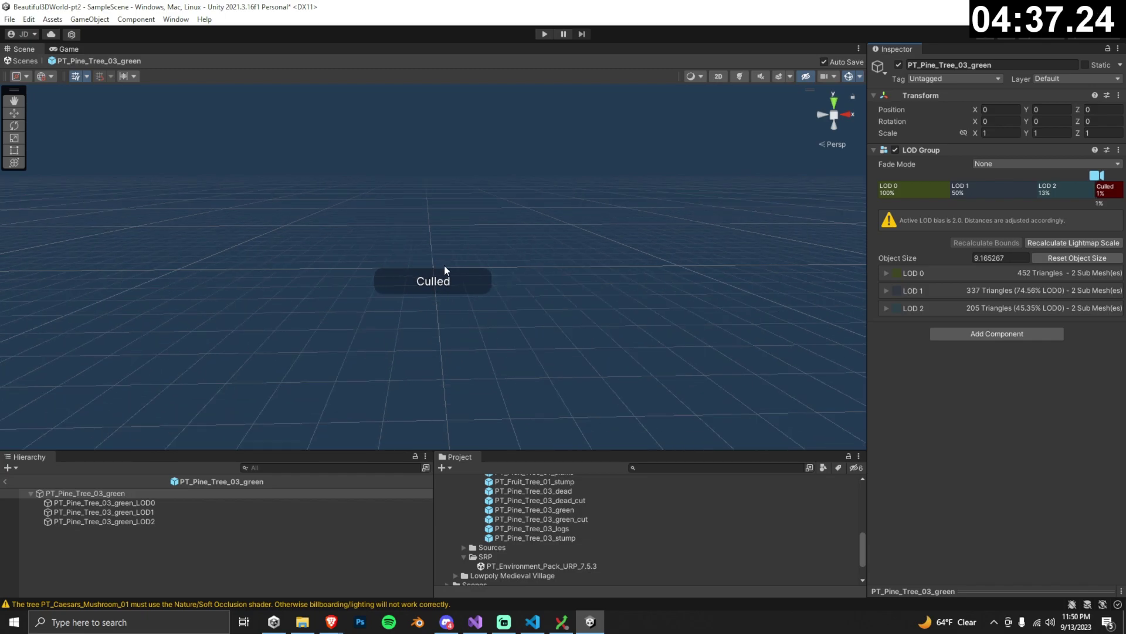
{"action": "key", "text": "f"}
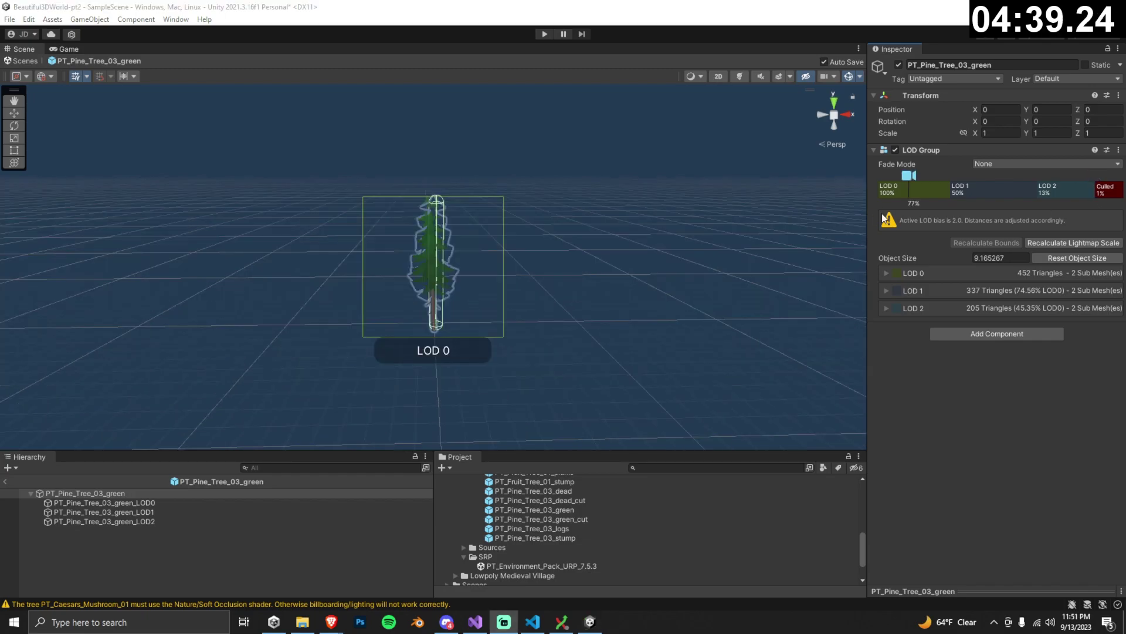
Set the pine's LOD Group thresholds to 70% for LOD 1, 40% for LOD 2 and 6% for Culled, and return to the scene.
{"action": "left_click_drag", "start_coordinate": [948, 189], "coordinate": [919, 189]}
{"action": "left_click_drag", "start_coordinate": [1037, 189], "coordinate": [969, 189]}
{"action": "left_click_drag", "start_coordinate": [1094, 189], "coordinate": [1063, 188]}
{"action": "left_click", "coordinate": [5, 481]}
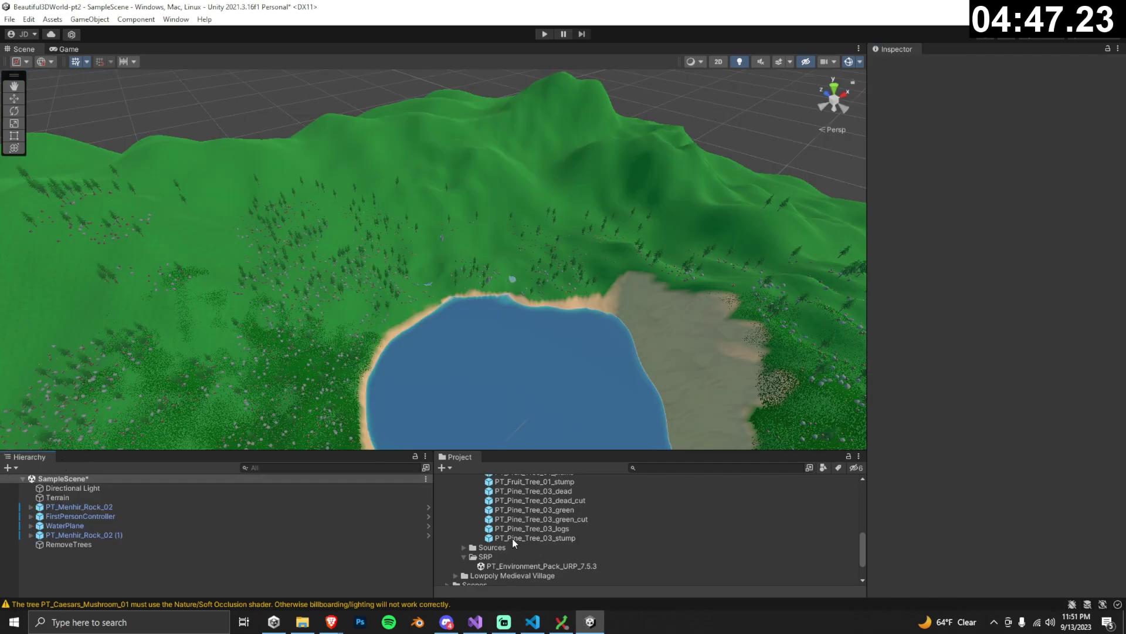
Set the Culled threshold of PT_Pine_Tree_03_green to 5%, using a layout that shows the Scene and Game views together.
{"action": "left_click", "coordinate": [564, 510]}
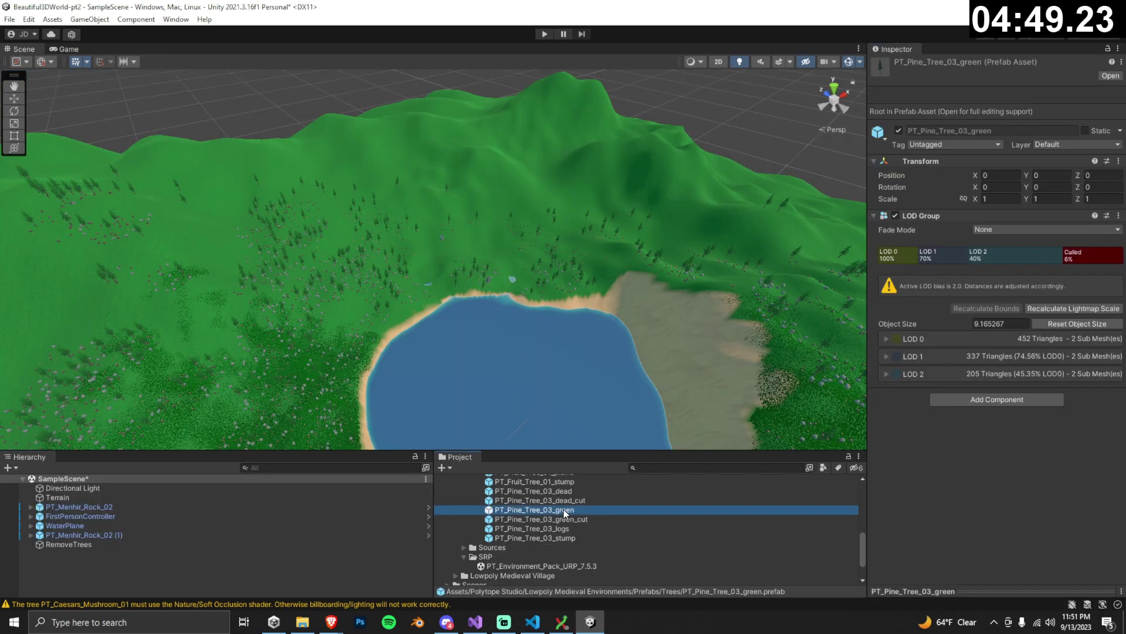
{"action": "left_click", "coordinate": [1065, 257]}
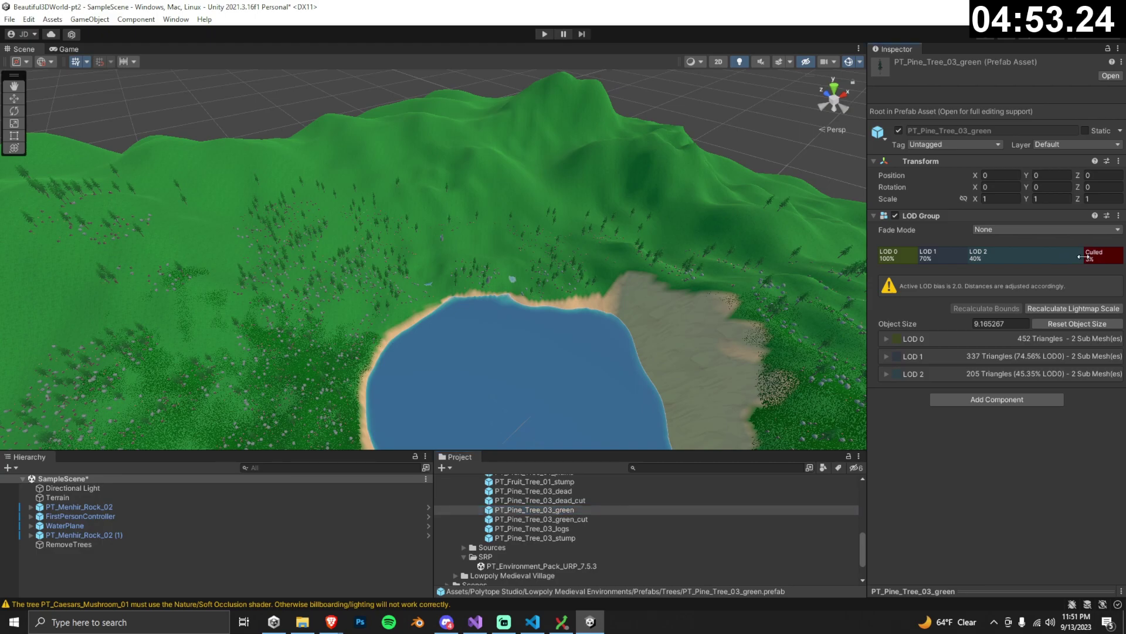
{"action": "left_click", "coordinate": [176, 19]}
{"action": "mouse_move", "coordinate": [270, 78]}
{"action": "left_click", "coordinate": [376, 117]}
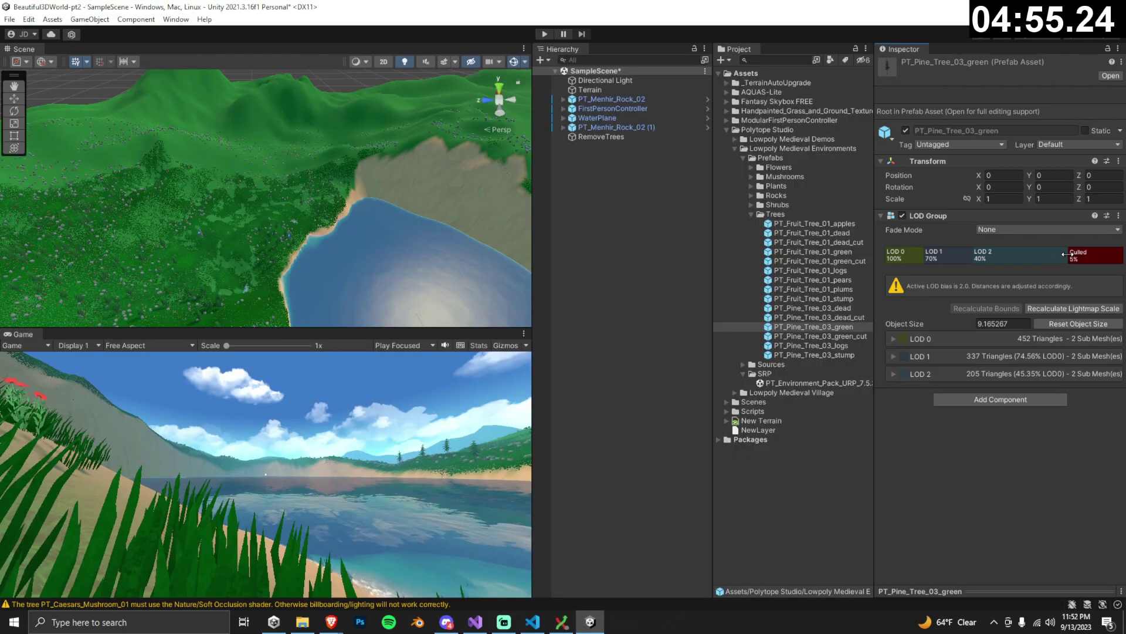
{"action": "left_click_drag", "start_coordinate": [1066, 255], "coordinate": [1069, 255]}
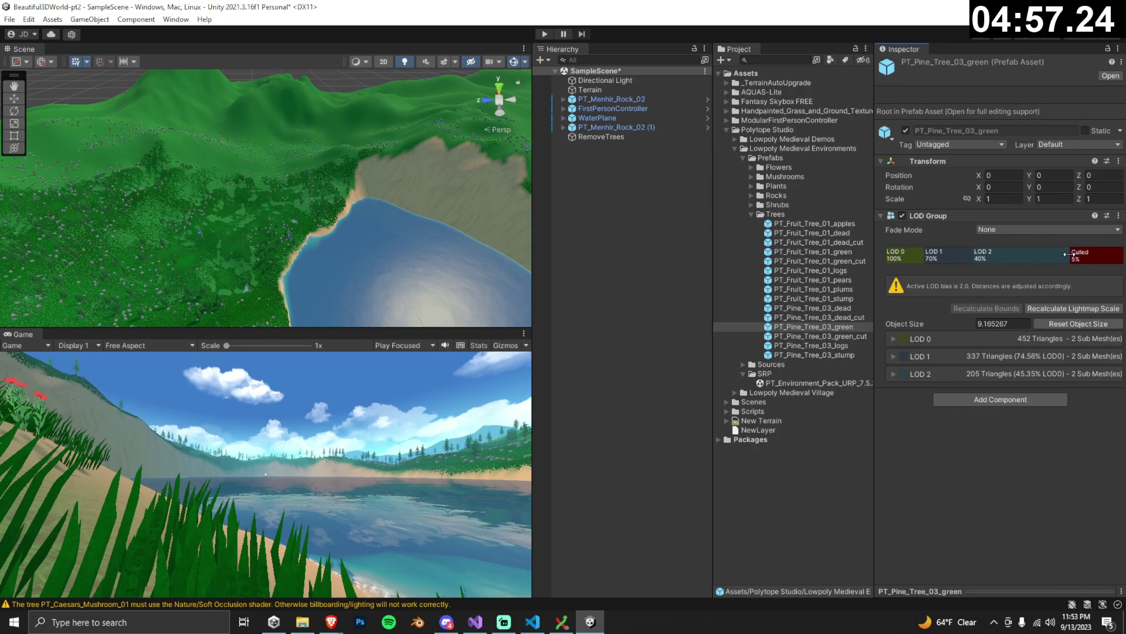